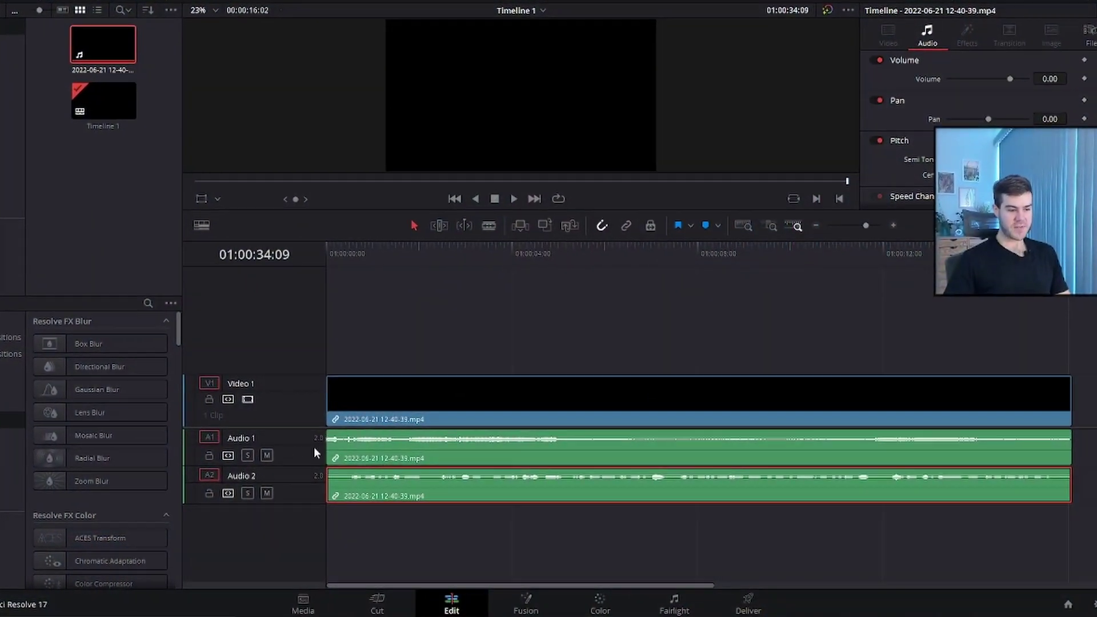
Play the timeline clip from the start to hear both audio tracks
{"action": "key", "text": "Home"}
{"action": "key", "text": "space"}
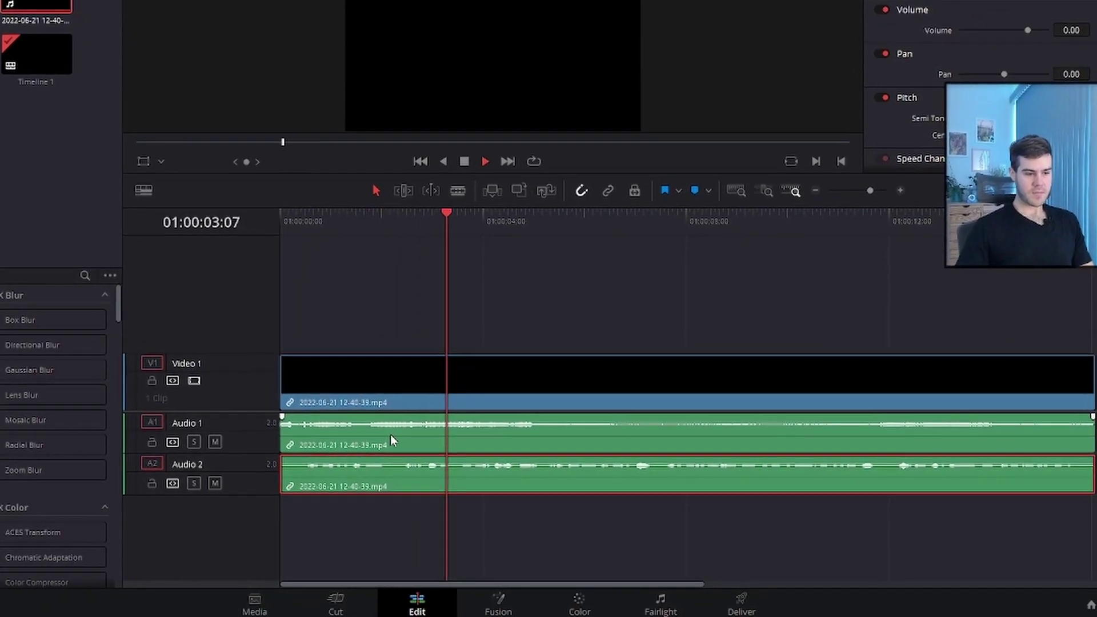
{"action": "key", "text": "space"}
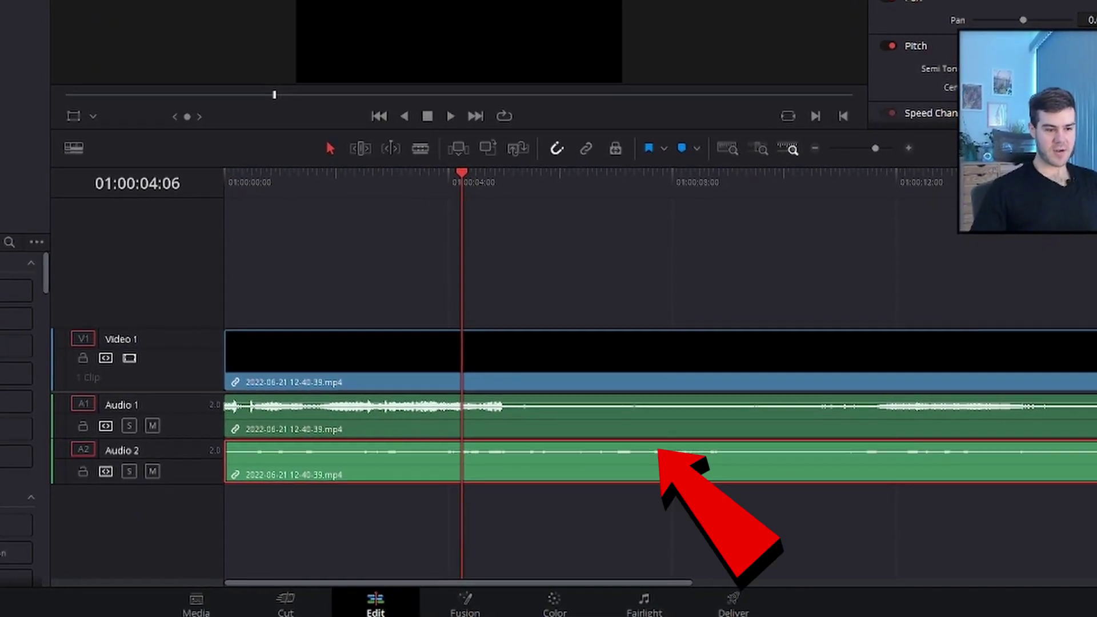
{"action": "key", "text": "Home"}
{"action": "key", "text": "space"}
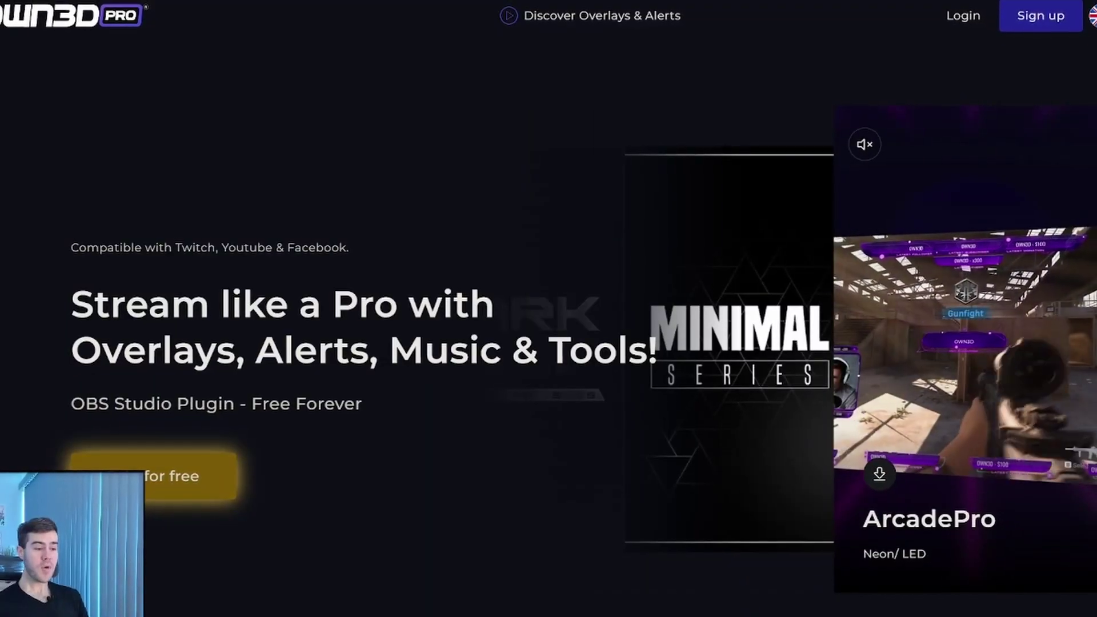
Scroll down through the OWN3D Pro landing page
{"action": "scroll", "coordinate": [549, 309], "scroll_direction": "down", "scroll_amount": 3}
{"action": "scroll", "coordinate": [548, 308], "scroll_direction": "down", "scroll_amount": 2}
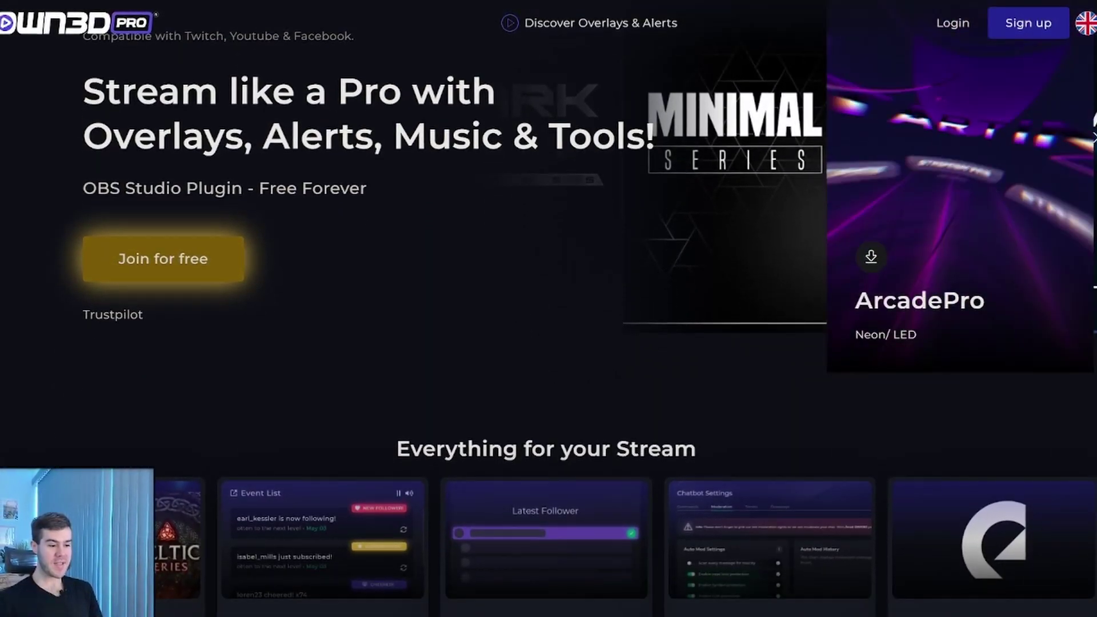
{"action": "scroll", "coordinate": [548, 309], "scroll_direction": "down", "scroll_amount": 3}
{"action": "scroll", "coordinate": [549, 308], "scroll_direction": "down", "scroll_amount": 1}
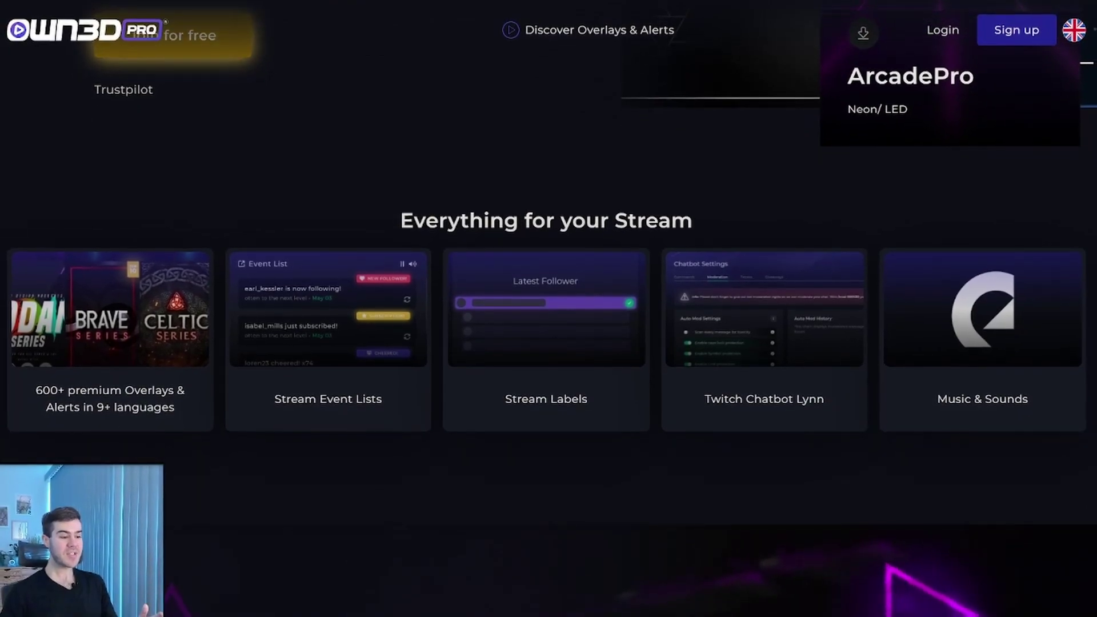
{"action": "scroll", "coordinate": [1087, 123], "scroll_direction": "down", "scroll_amount": 1}
{"action": "scroll", "coordinate": [1087, 123], "scroll_direction": "down", "scroll_amount": 3}
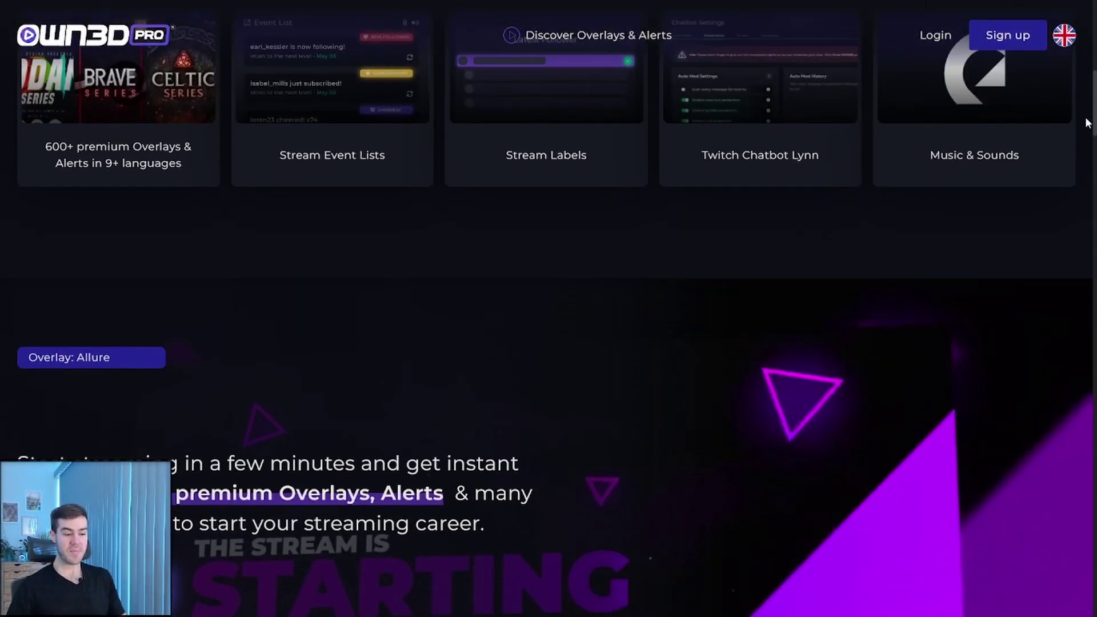
{"action": "scroll", "coordinate": [1087, 123], "scroll_direction": "down", "scroll_amount": 2}
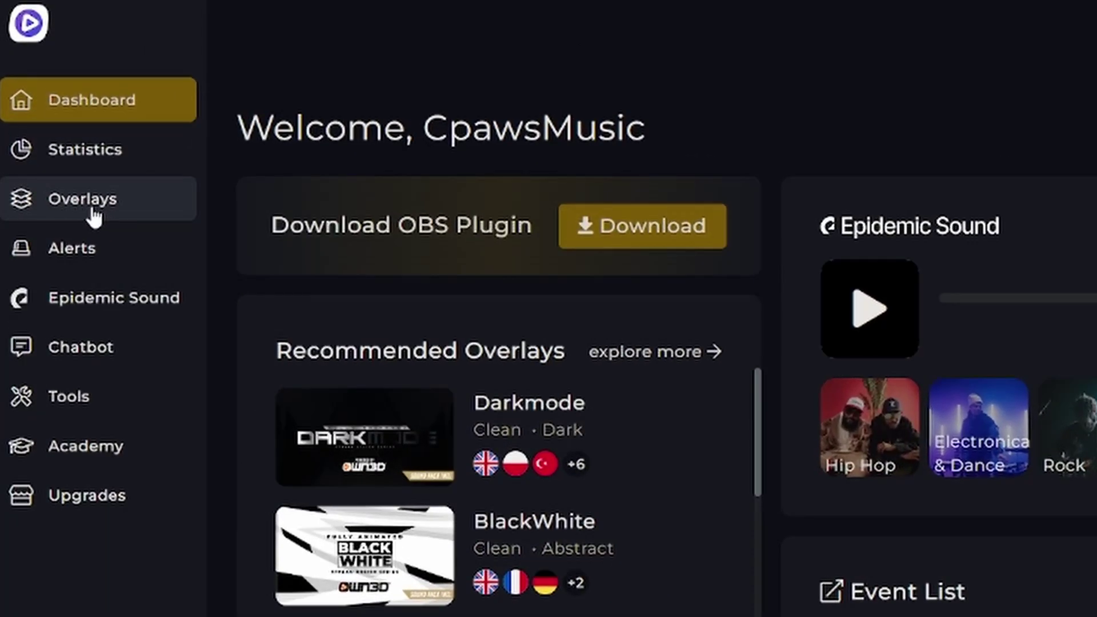
Open the Overlays catalogue and browse down to the Just Added and Retro Overlays rows
{"action": "left_click", "coordinate": [91, 210]}
{"action": "scroll", "coordinate": [660, 149], "scroll_direction": "down", "scroll_amount": 4}
{"action": "scroll", "coordinate": [657, 144], "scroll_direction": "down", "scroll_amount": 2}
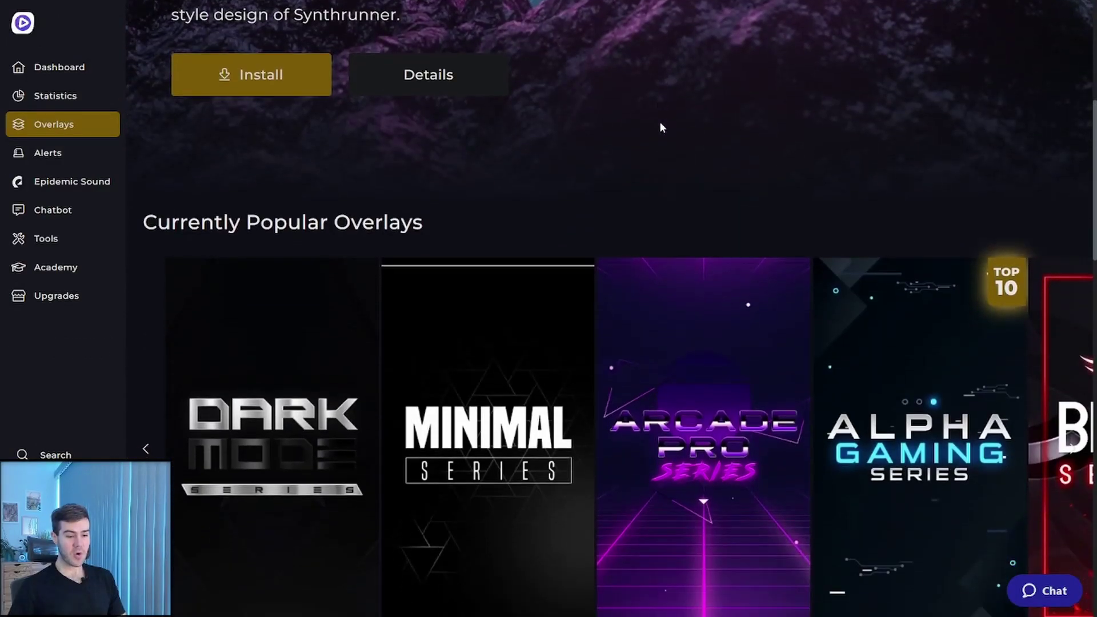
{"action": "scroll", "coordinate": [660, 132], "scroll_direction": "down", "scroll_amount": 5}
{"action": "scroll", "coordinate": [657, 143], "scroll_direction": "down", "scroll_amount": 5}
{"action": "scroll", "coordinate": [654, 152], "scroll_direction": "down", "scroll_amount": 2}
{"action": "scroll", "coordinate": [652, 163], "scroll_direction": "down", "scroll_amount": 5}
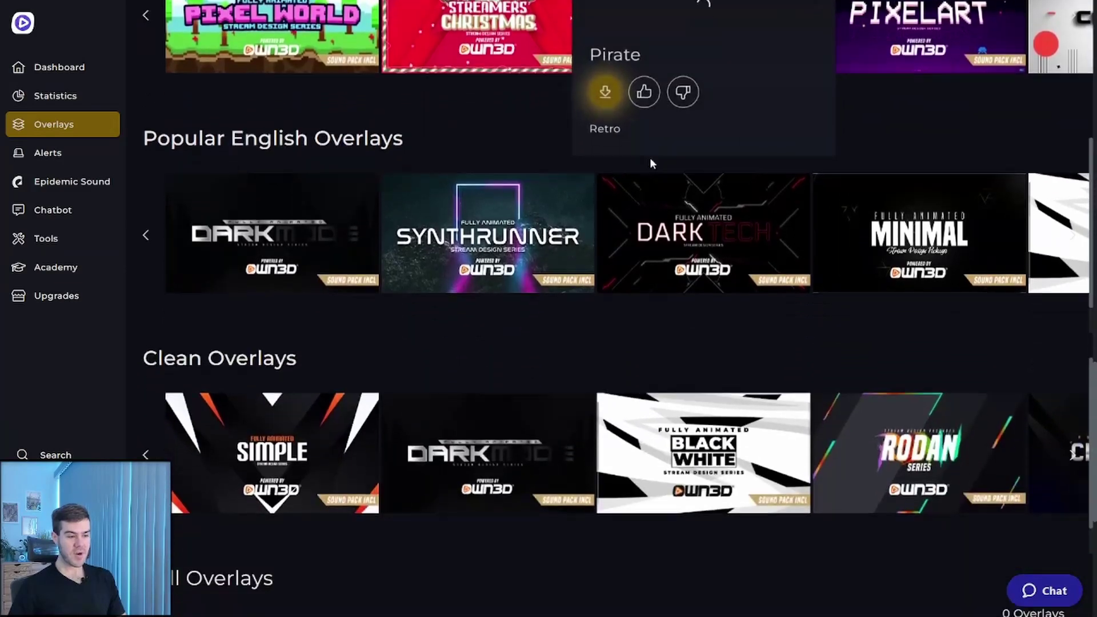
{"action": "scroll", "coordinate": [654, 177], "scroll_direction": "down", "scroll_amount": 2}
{"action": "scroll", "coordinate": [660, 200], "scroll_direction": "up", "scroll_amount": 4}
{"action": "scroll", "coordinate": [474, 228], "scroll_direction": "up", "scroll_amount": 4}
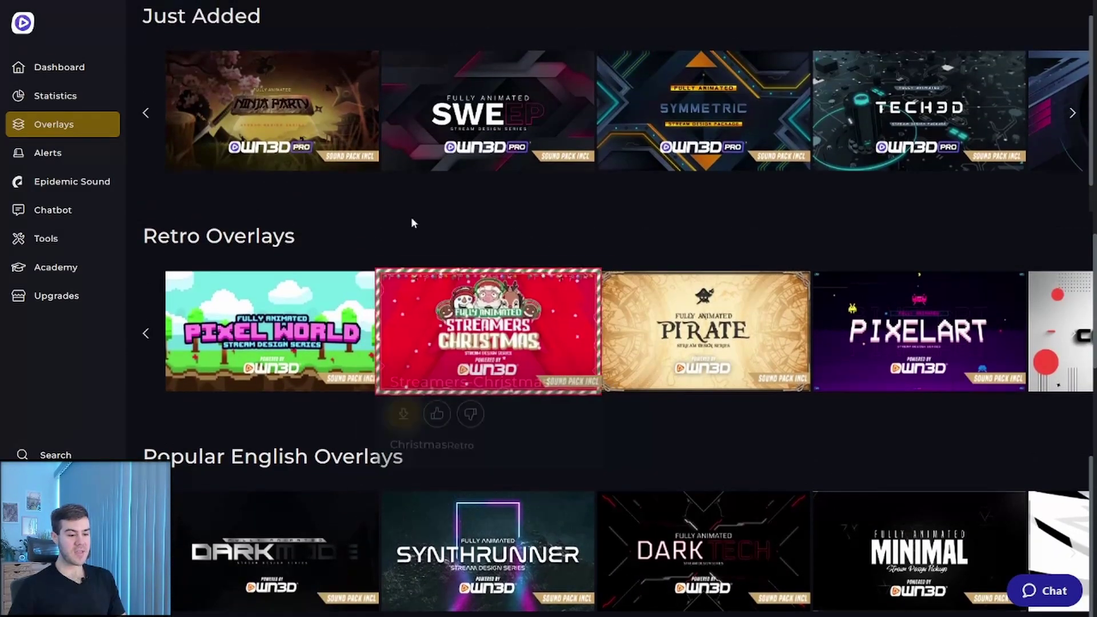
Open the PixelWorld retro overlay's detail page and choose Install
{"action": "left_click", "coordinate": [265, 351]}
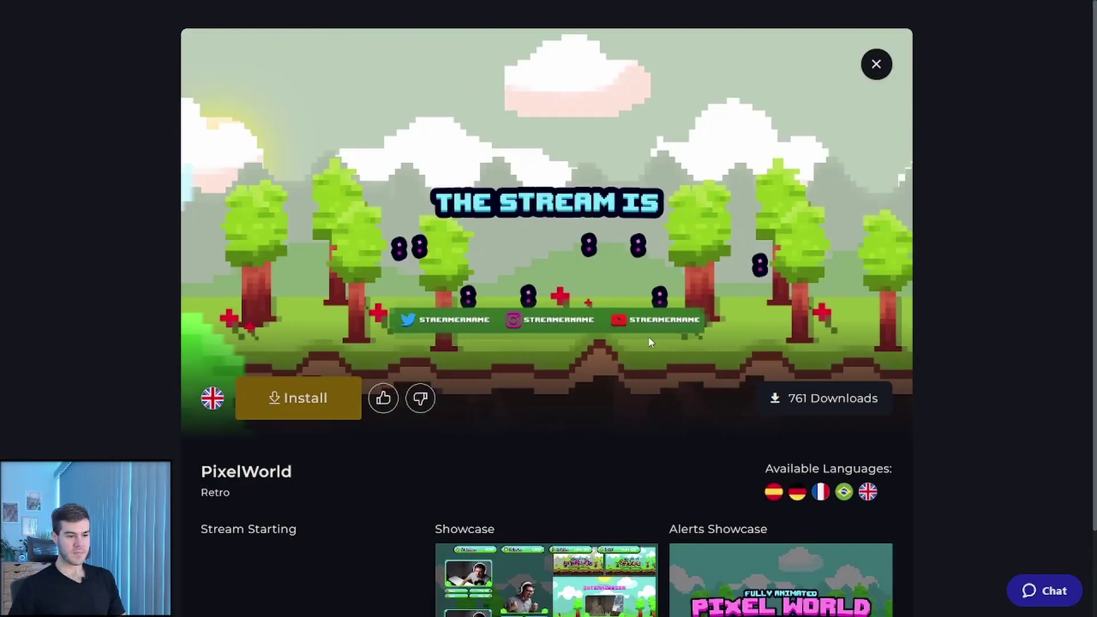
{"action": "scroll", "coordinate": [649, 342], "scroll_direction": "down", "scroll_amount": 1}
{"action": "scroll", "coordinate": [563, 480], "scroll_direction": "up", "scroll_amount": 1}
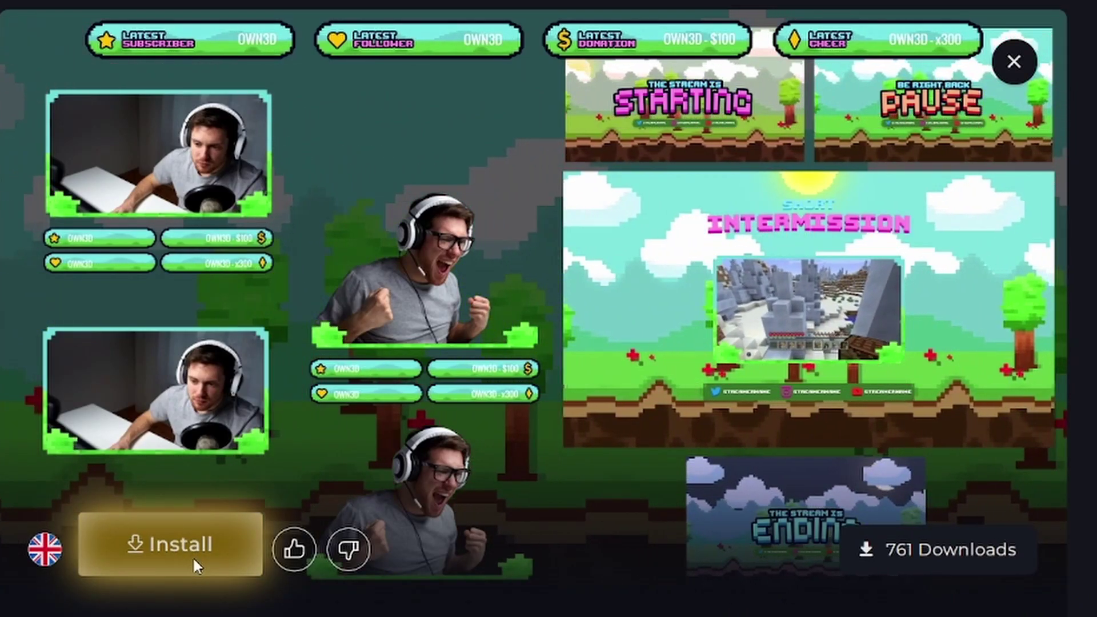
{"action": "left_click", "coordinate": [194, 559]}
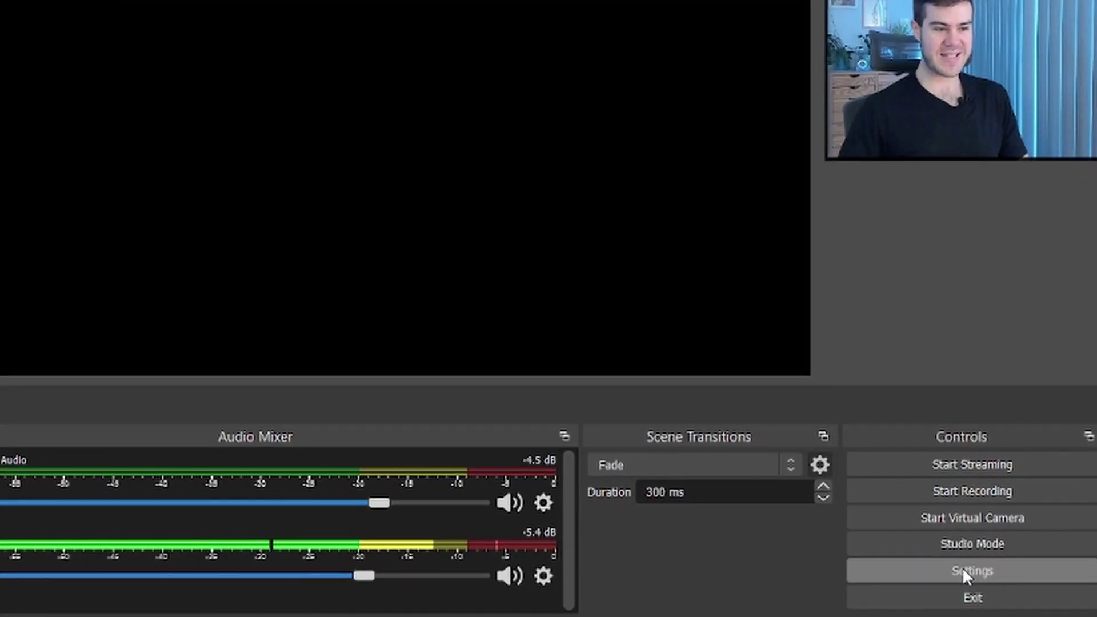
In Audio settings, use Realtek speakers for Desktop Audio and the USB Audio Device microphone for Mic/Auxiliary
{"action": "left_click", "coordinate": [963, 571]}
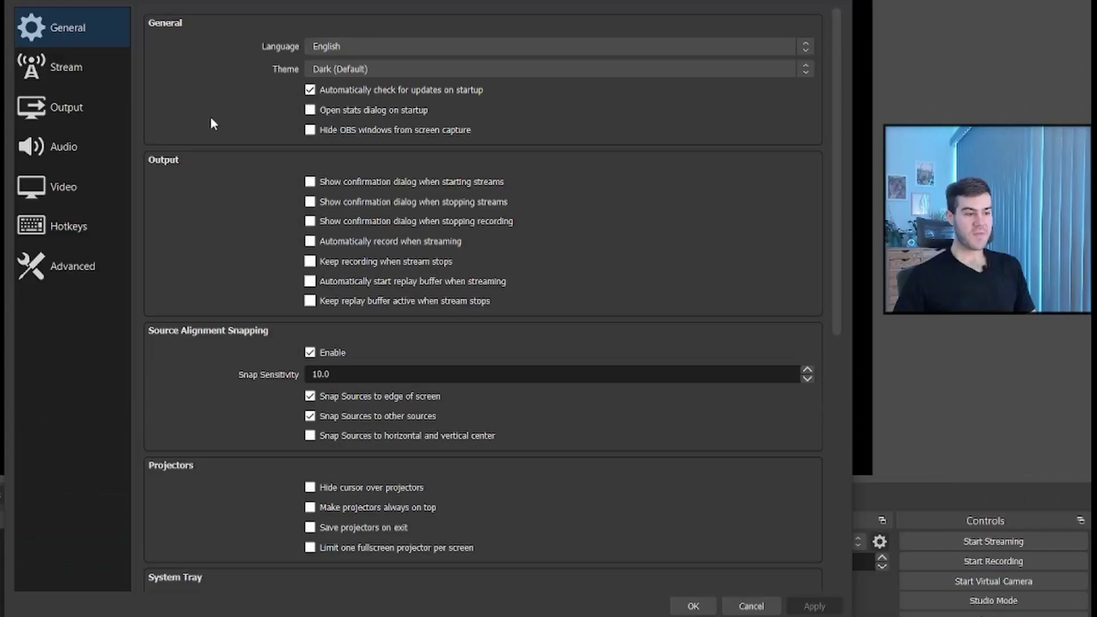
{"action": "left_click", "coordinate": [81, 149]}
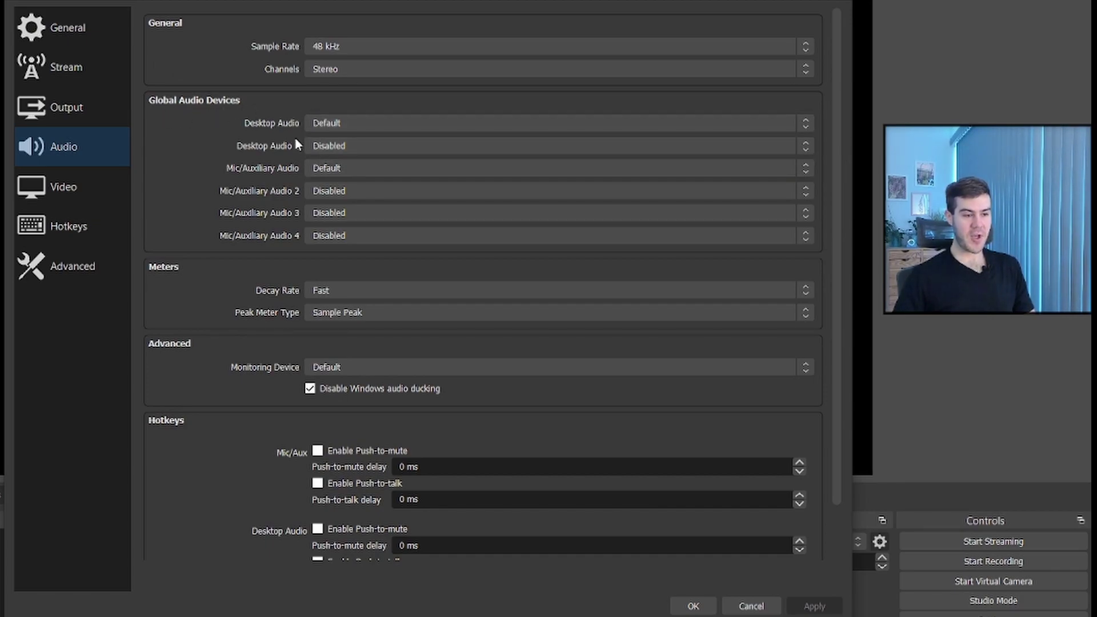
{"action": "left_click", "coordinate": [331, 125]}
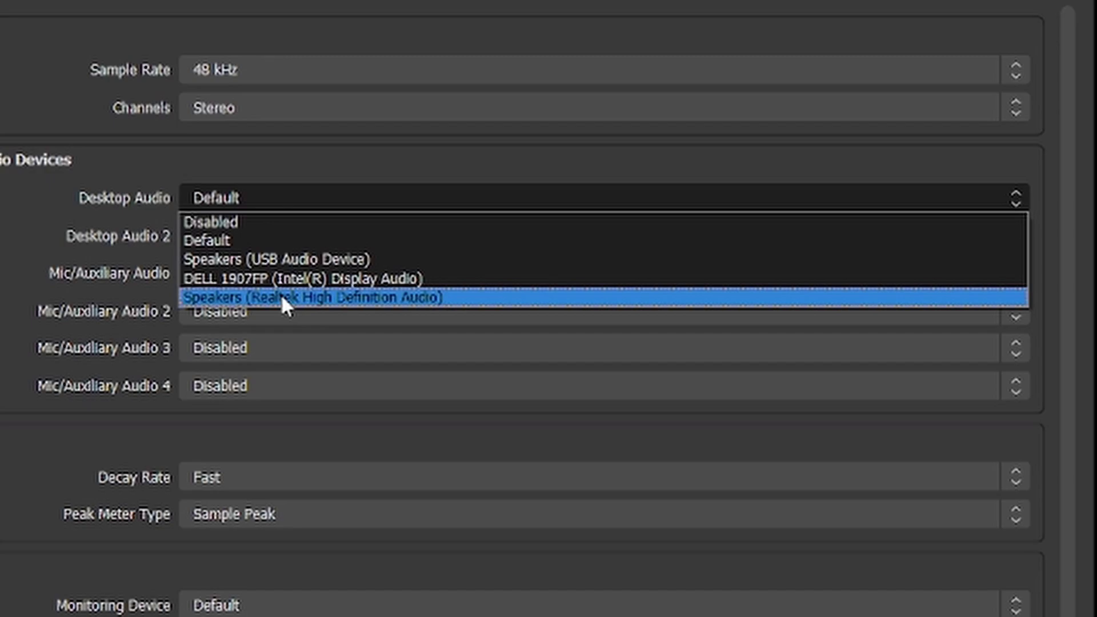
{"action": "left_click", "coordinate": [280, 297]}
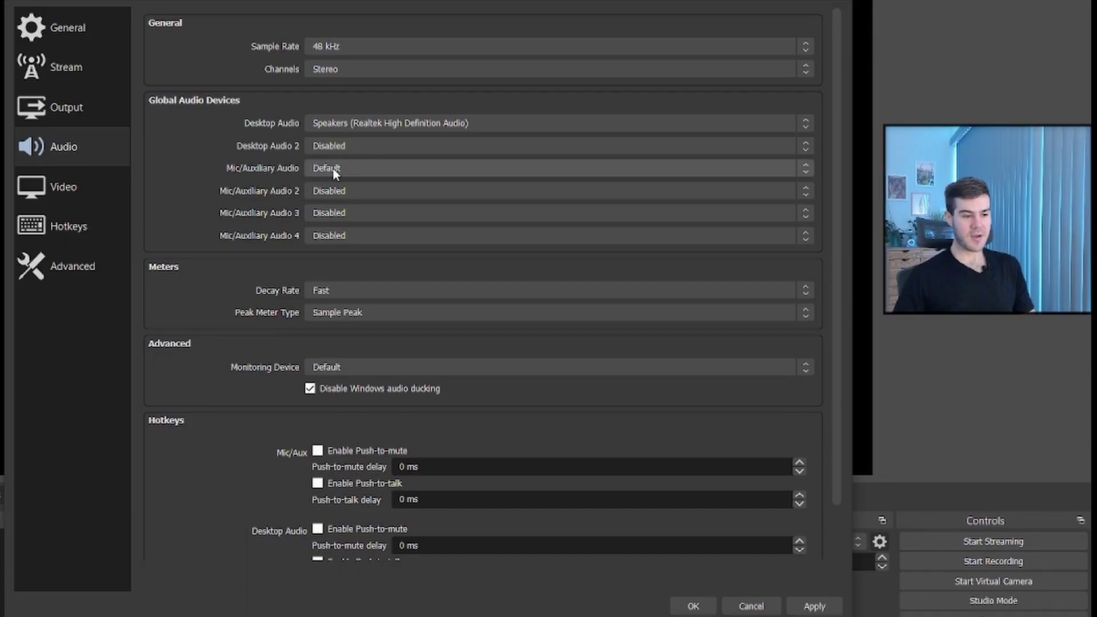
{"action": "left_click", "coordinate": [333, 169]}
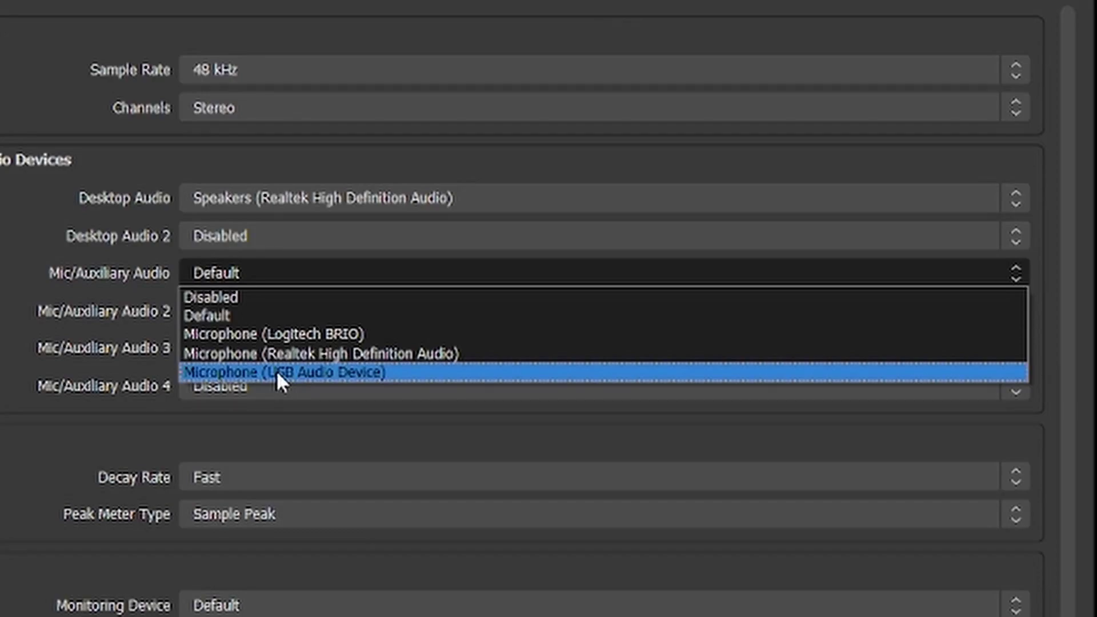
{"action": "left_click", "coordinate": [362, 227]}
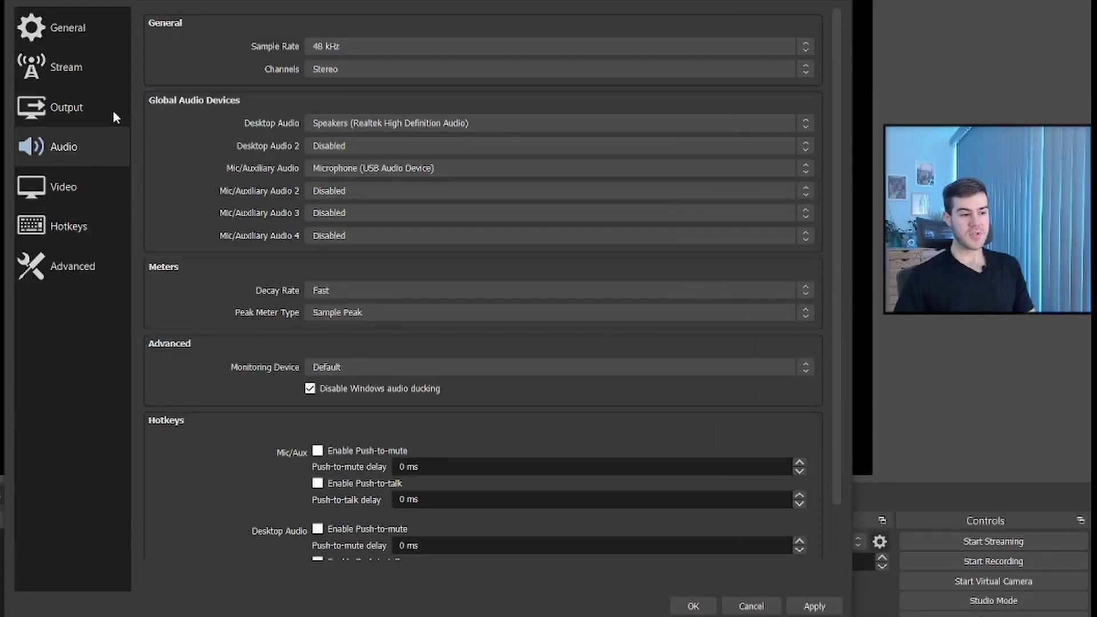
Change the Output Mode from Simple to Advanced
{"action": "left_click", "coordinate": [81, 105]}
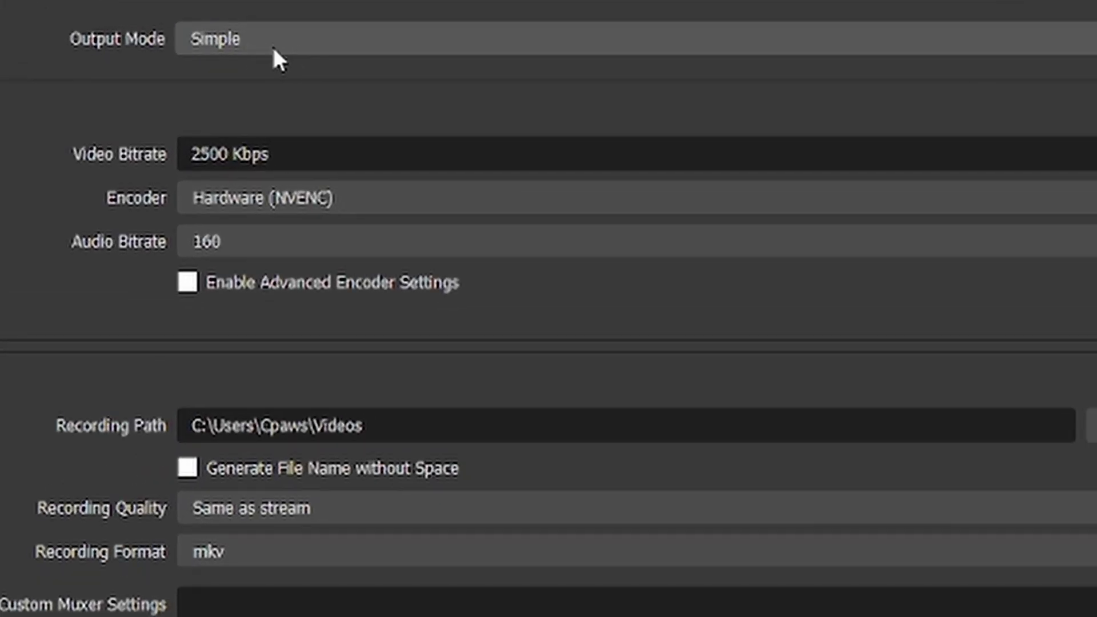
{"action": "left_click", "coordinate": [347, 26]}
{"action": "left_click", "coordinate": [272, 87]}
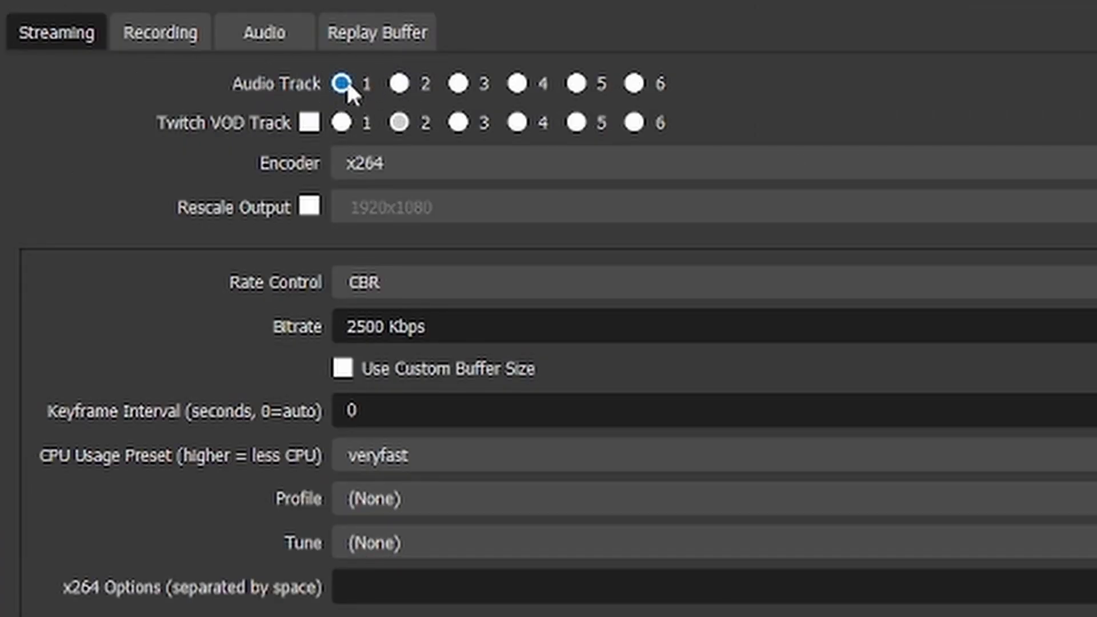
Set recordings to mp4 with audio tracks 2 and 3, then apply and close settings
{"action": "left_click", "coordinate": [161, 38]}
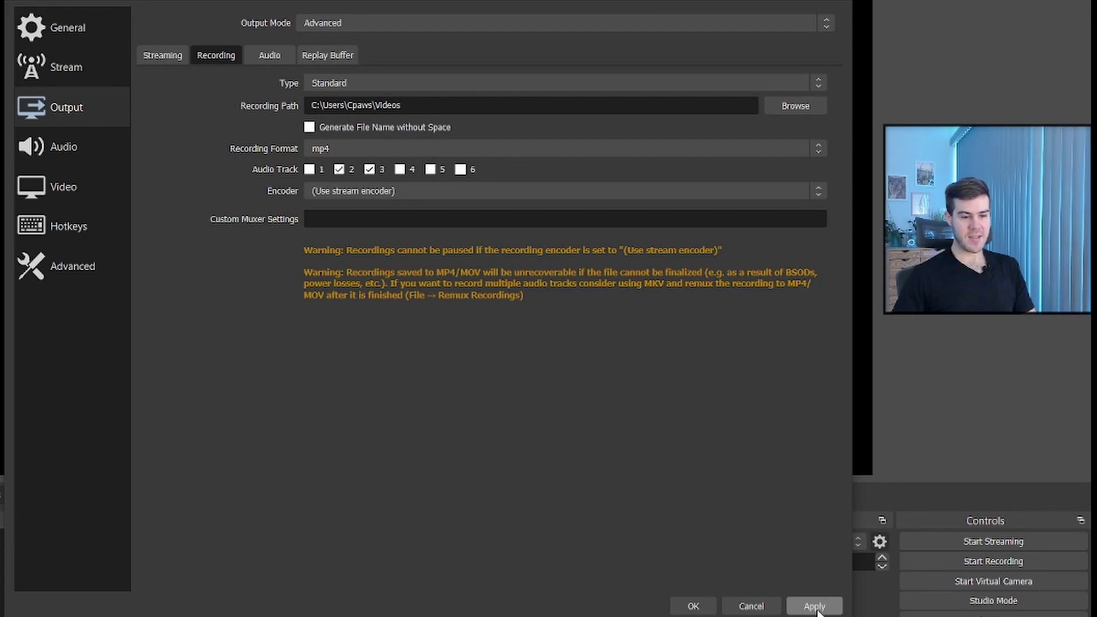
{"action": "left_click", "coordinate": [814, 606]}
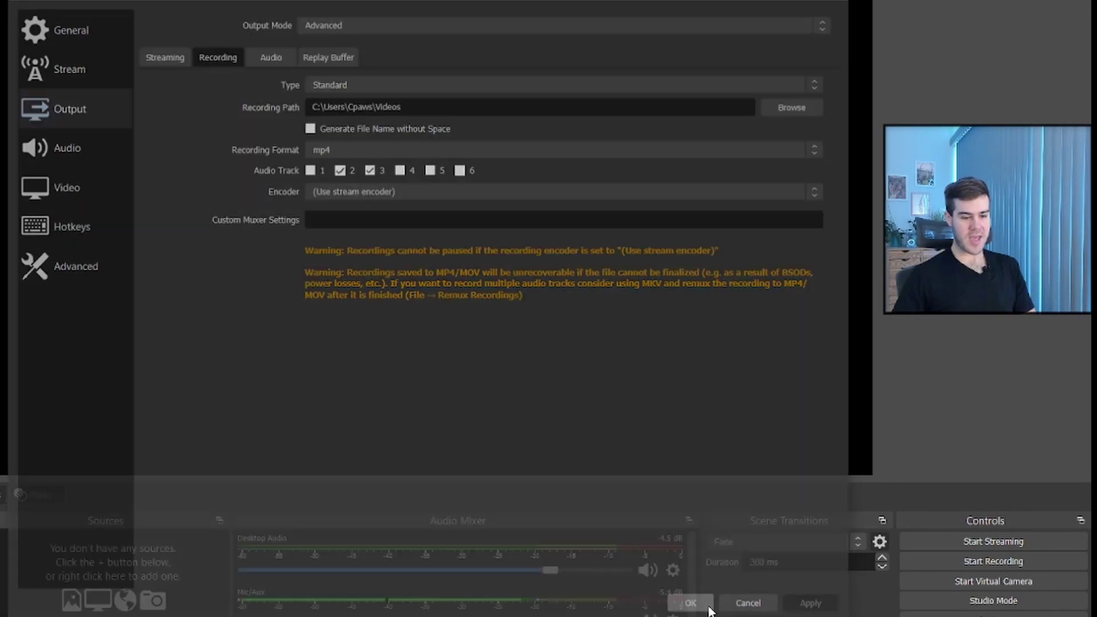
{"action": "left_click", "coordinate": [708, 607]}
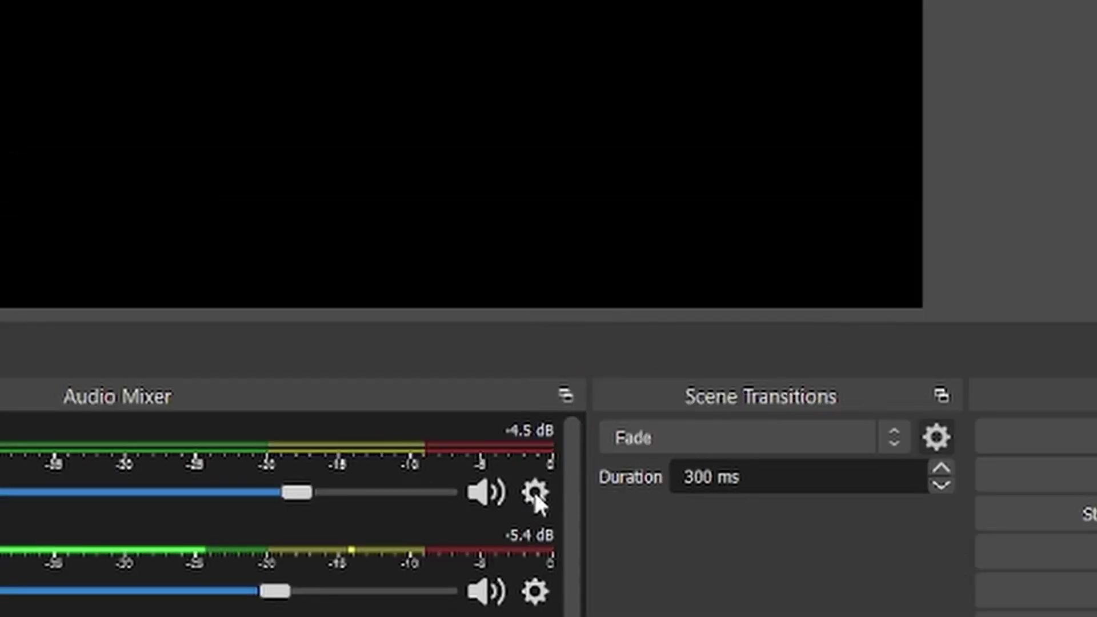
In Advanced Audio Properties, route desktop audio to tracks 1 and 2 and the mic to tracks 1 and 3
{"action": "left_click", "coordinate": [735, 366]}
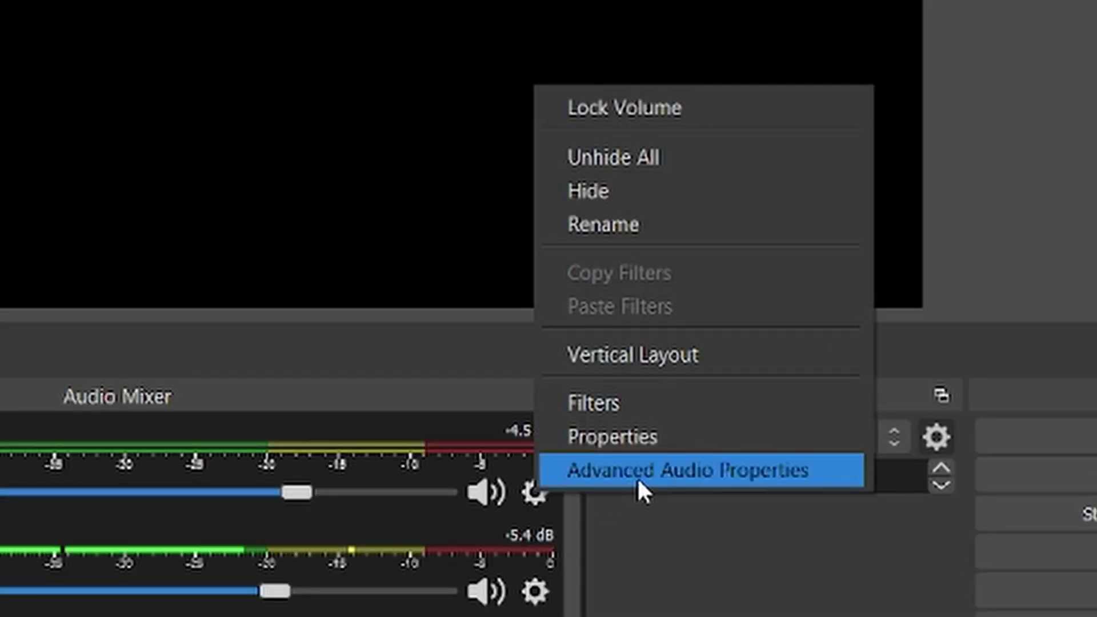
{"action": "left_click", "coordinate": [778, 486]}
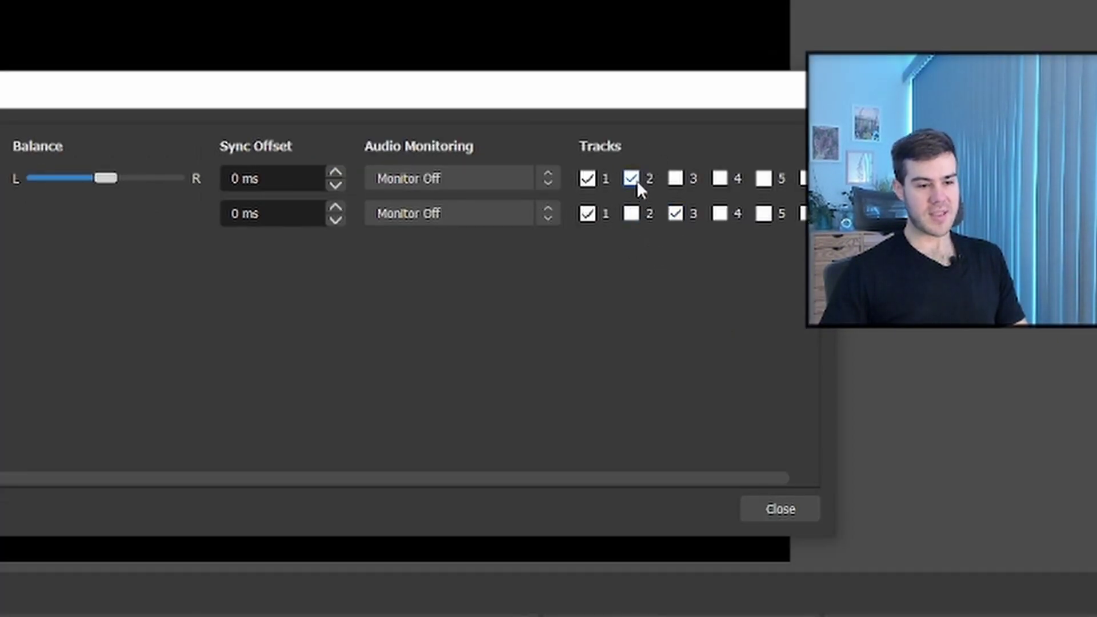
{"action": "left_click", "coordinate": [633, 216]}
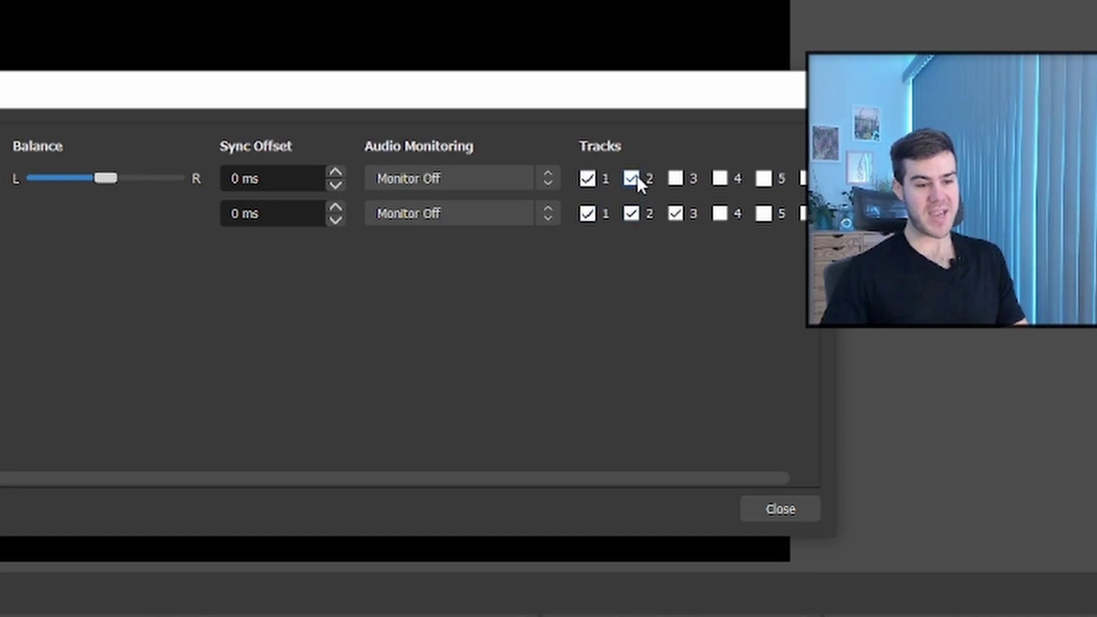
{"action": "left_click", "coordinate": [637, 216]}
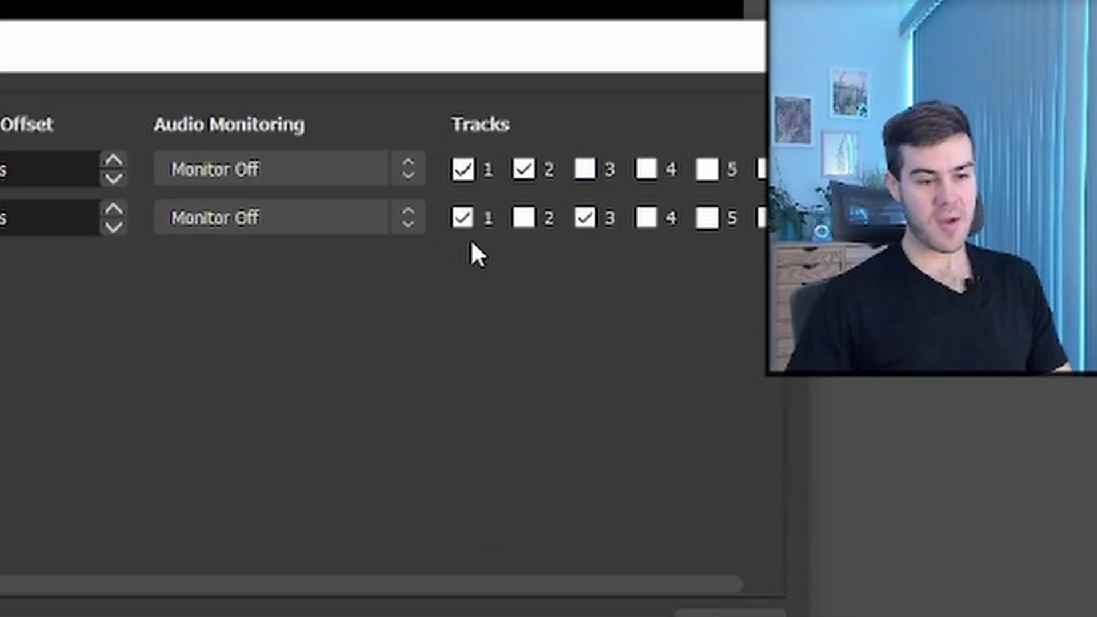
{"action": "left_click", "coordinate": [468, 219]}
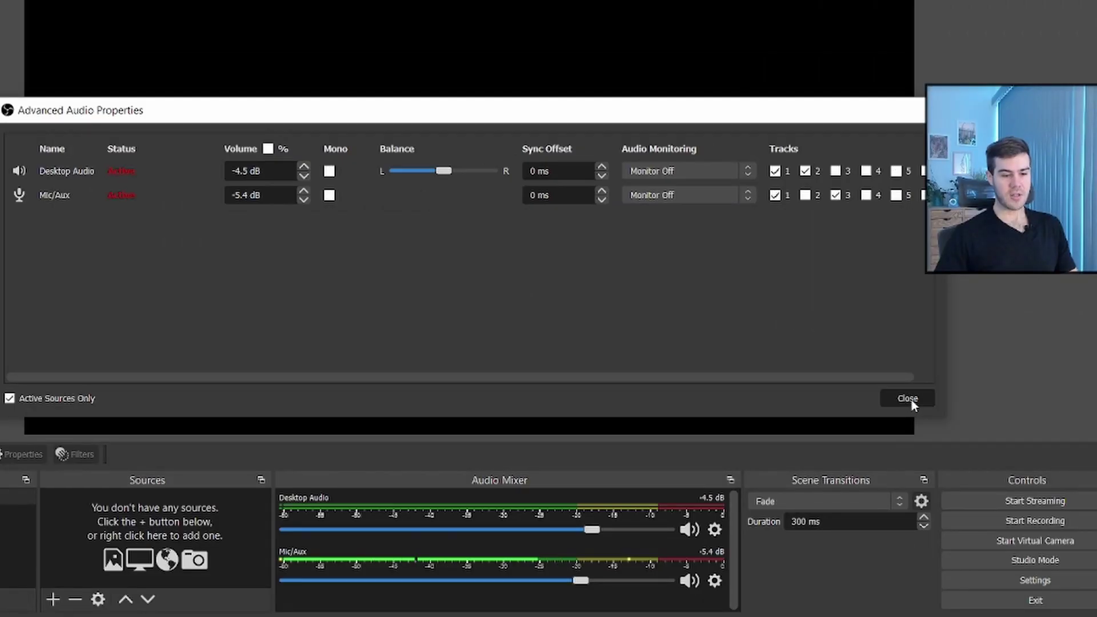
{"action": "left_click", "coordinate": [908, 399]}
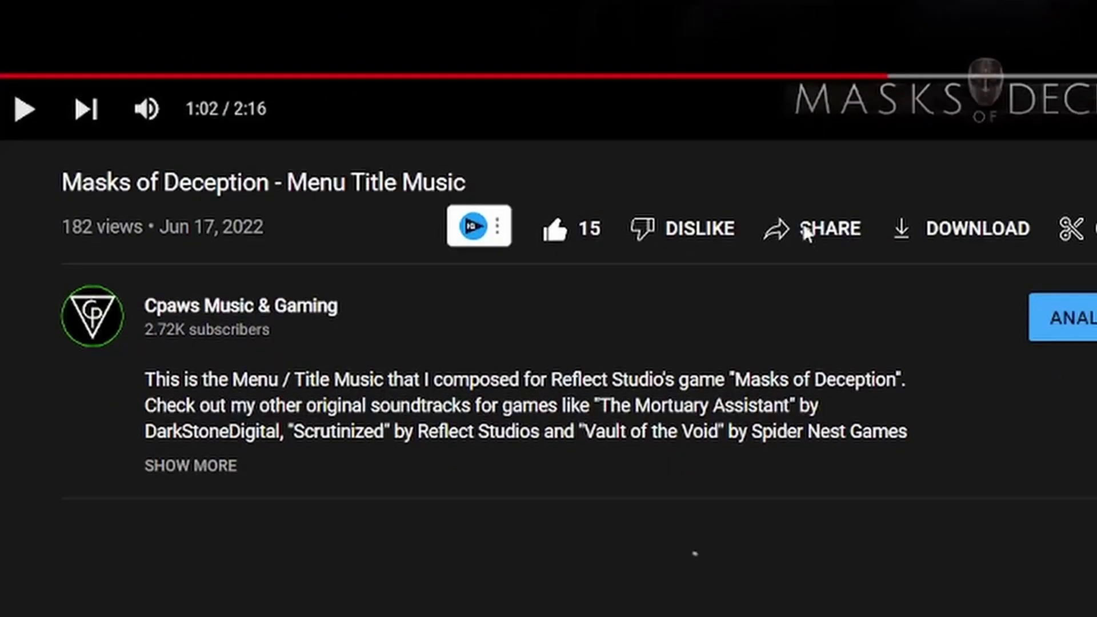
Rewind the Masks of Deception - Menu Title Music video to 0:00
{"action": "scroll", "coordinate": [453, 326], "scroll_direction": "up", "scroll_amount": 3}
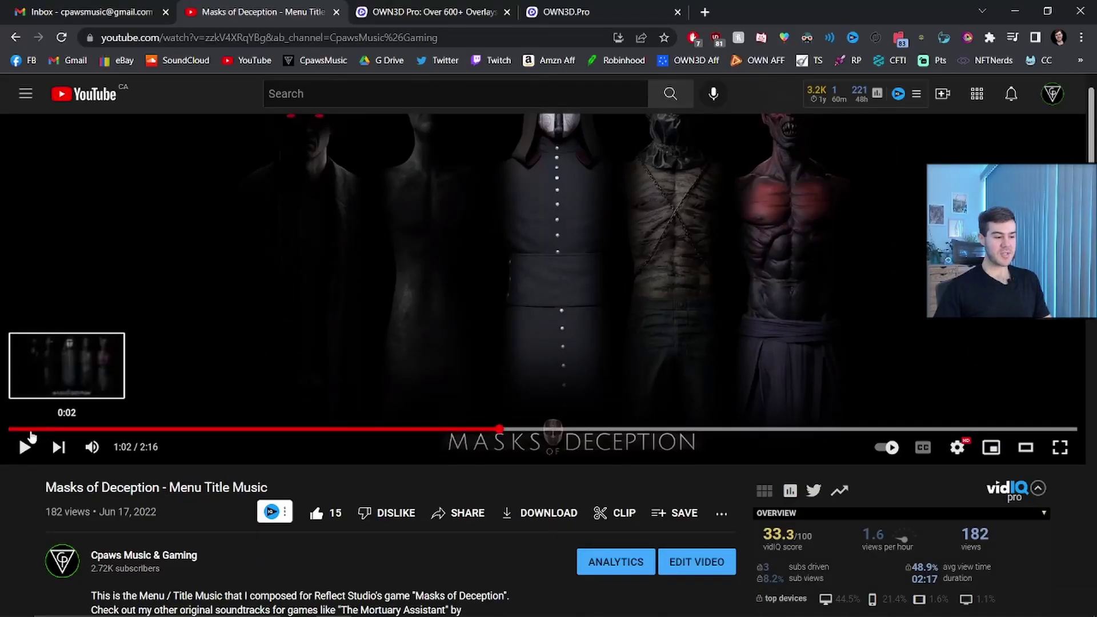
{"action": "left_click", "coordinate": [14, 429]}
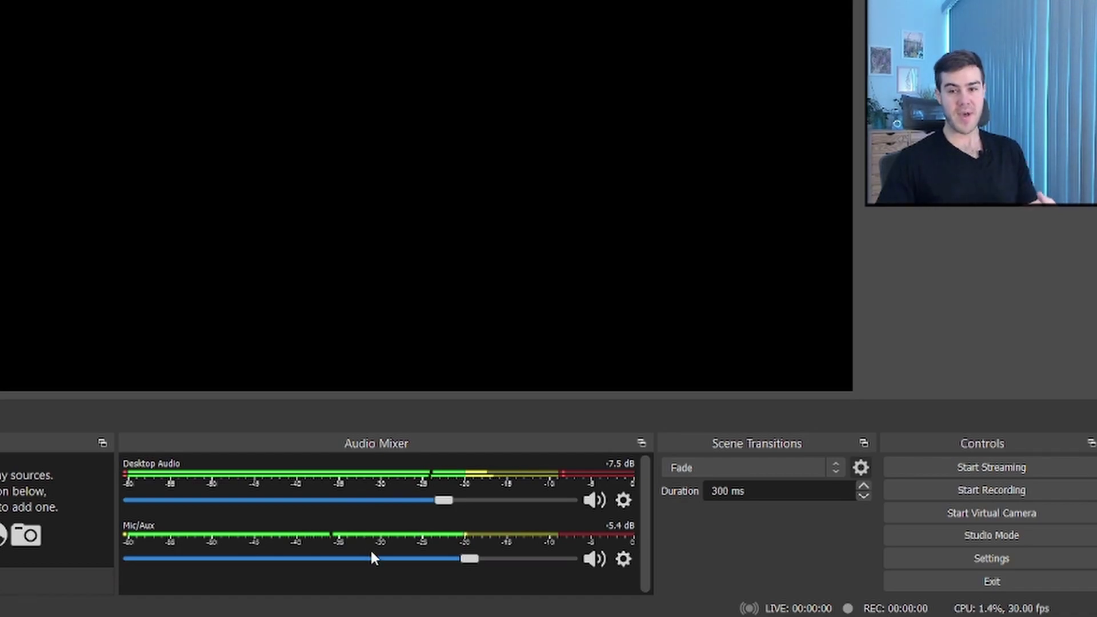
Start a recording, confirming Yes to record with no video sources
{"action": "left_click", "coordinate": [951, 500]}
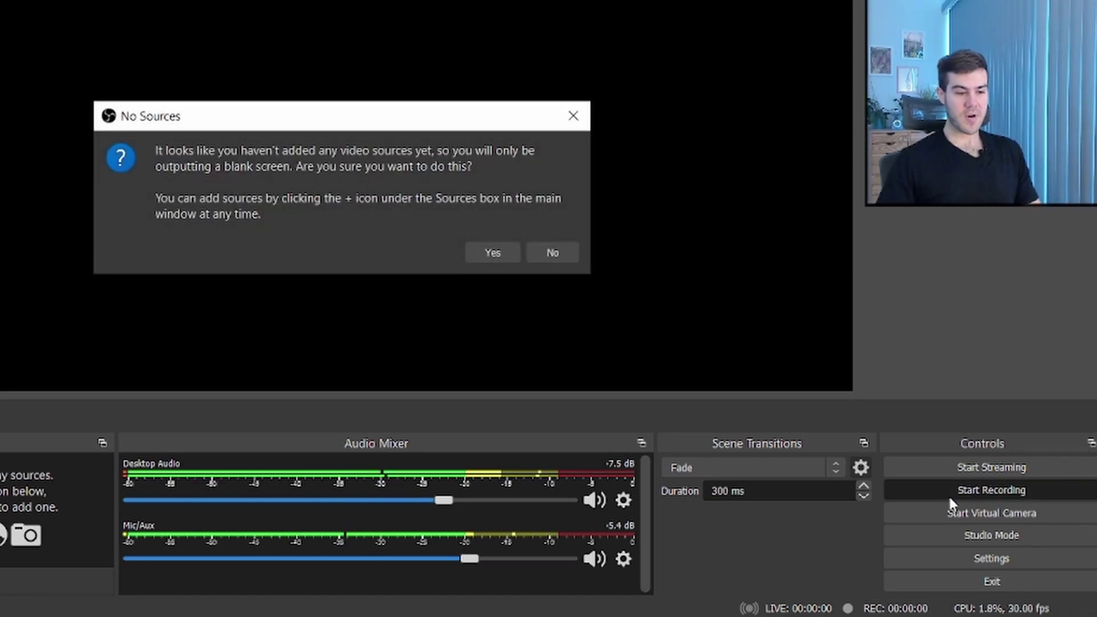
{"action": "left_click", "coordinate": [486, 255]}
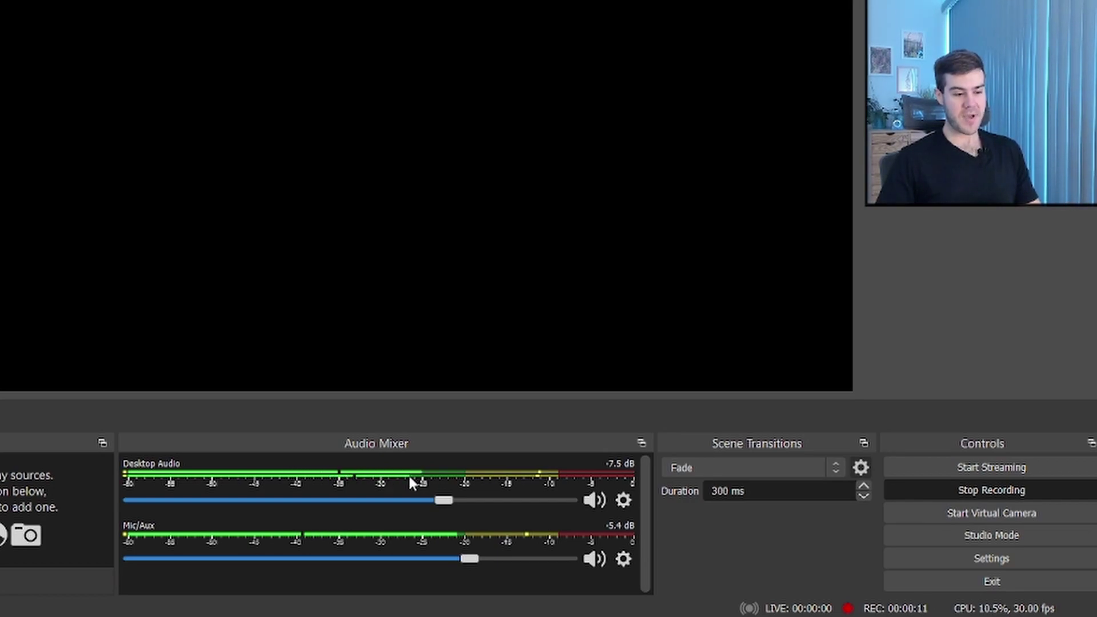
Stop the recording and open the Output section's Recording settings
{"action": "left_click", "coordinate": [928, 494]}
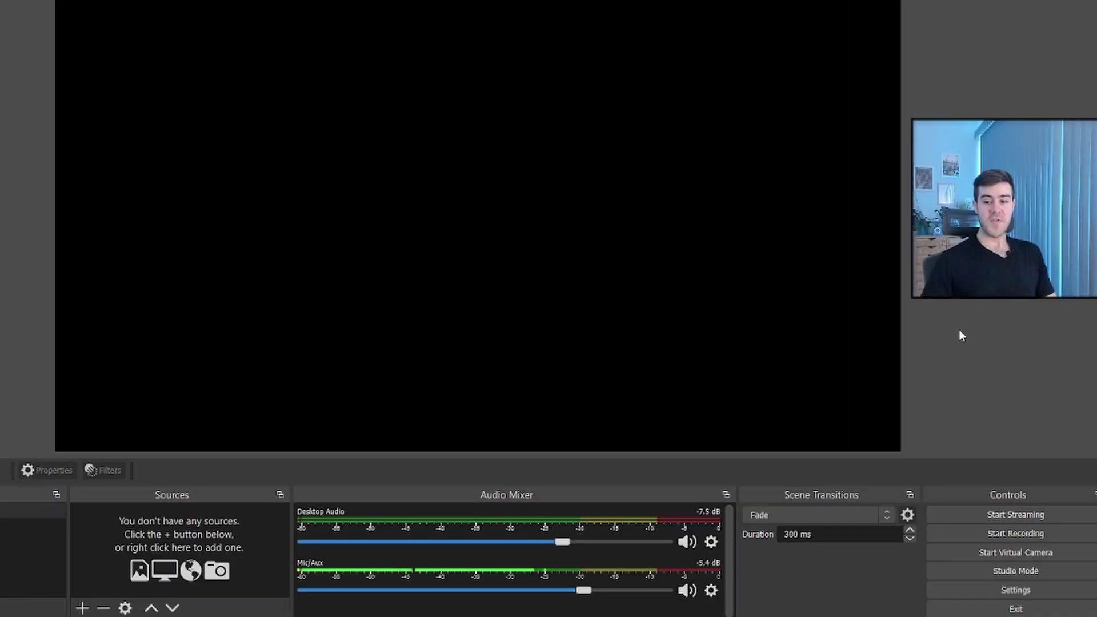
{"action": "left_click", "coordinate": [1009, 594]}
{"action": "left_click", "coordinate": [126, 100]}
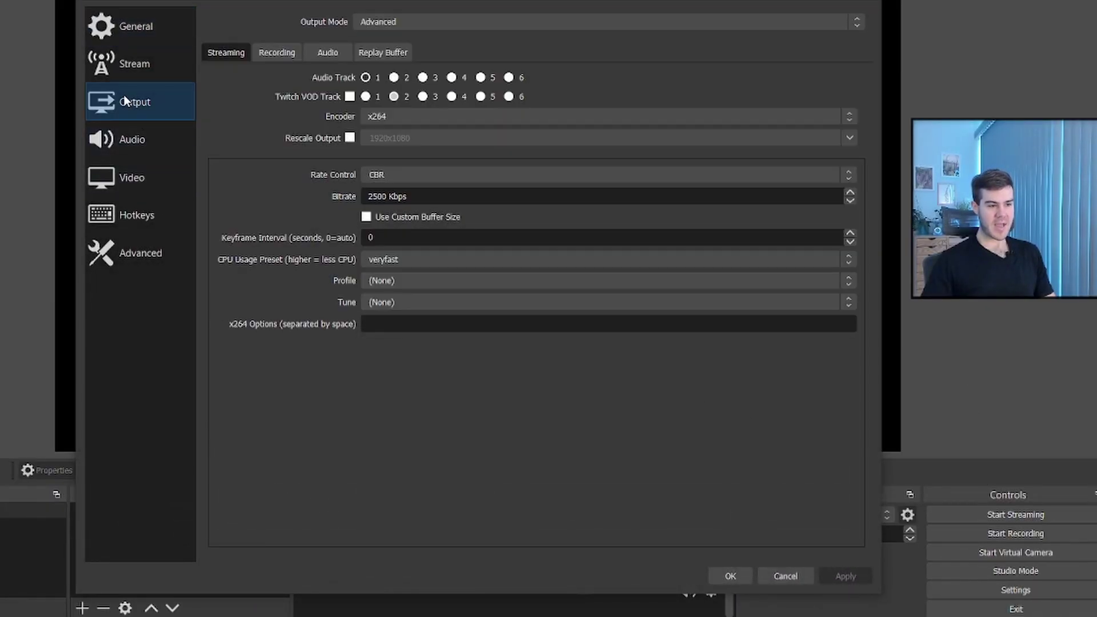
{"action": "left_click", "coordinate": [277, 53]}
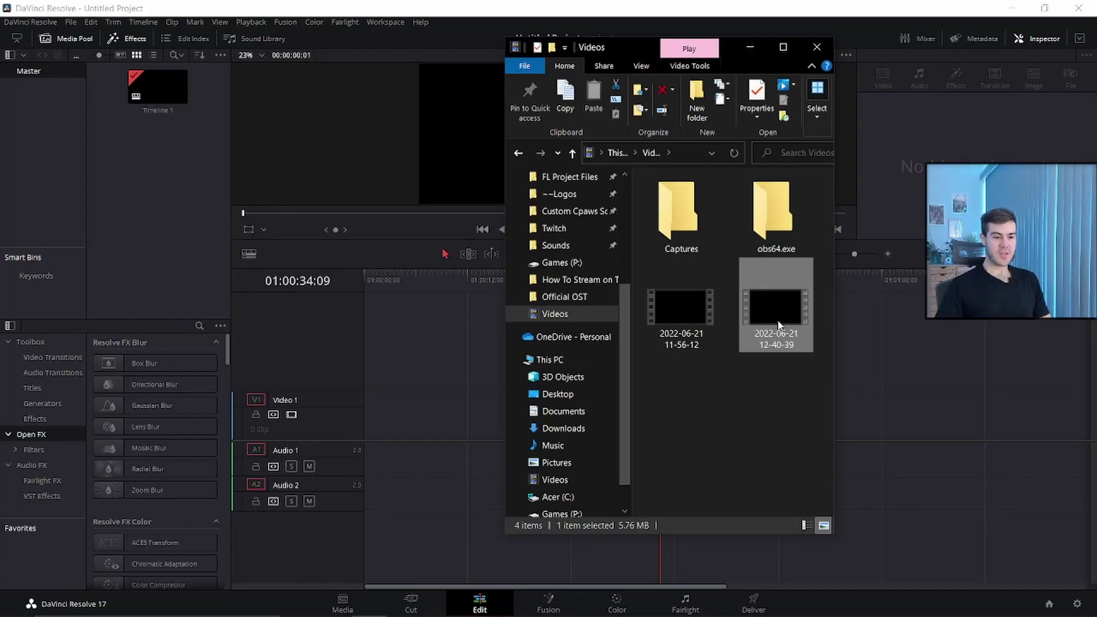
{"action": "left_click_drag", "start_coordinate": [783, 312], "coordinate": [395, 423]}
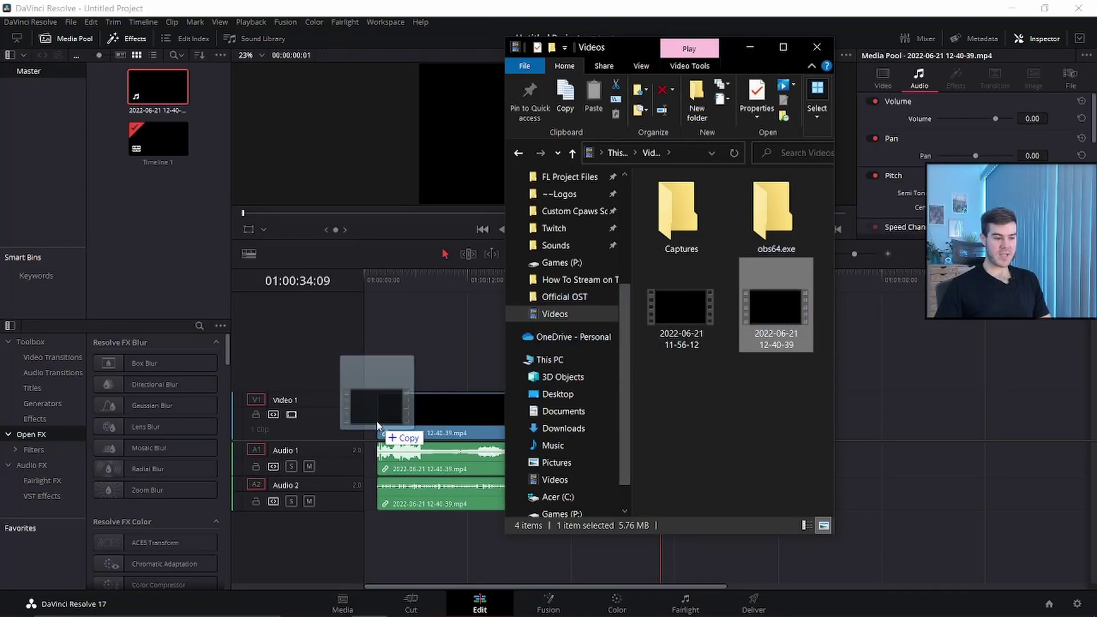
{"action": "left_click_drag", "start_coordinate": [395, 424], "coordinate": [379, 429]}
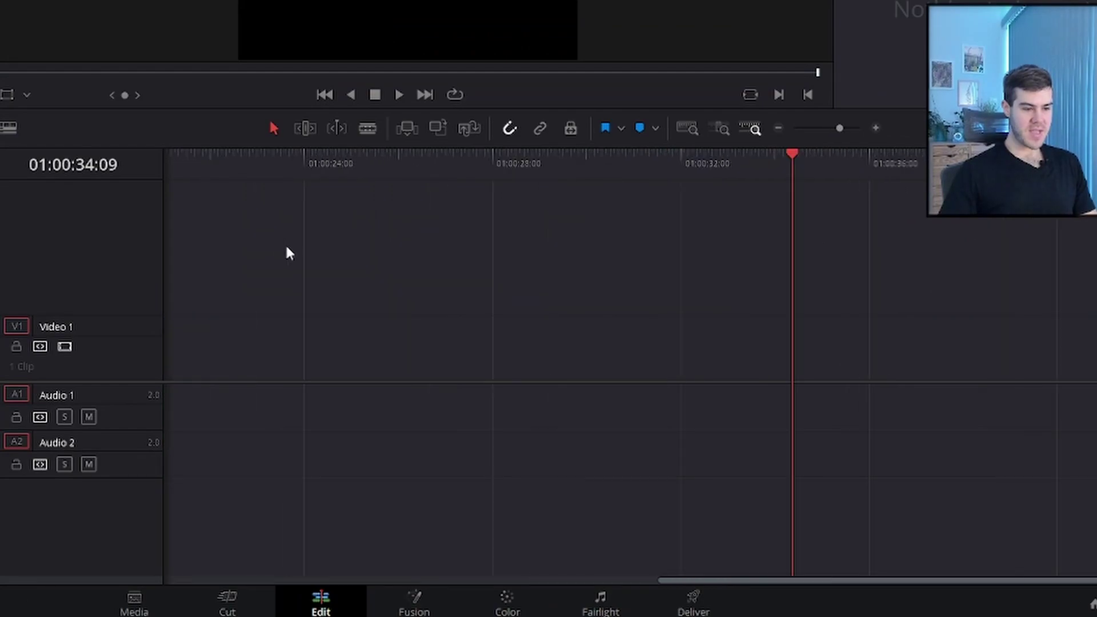
{"action": "key", "text": "ctrl+equal"}
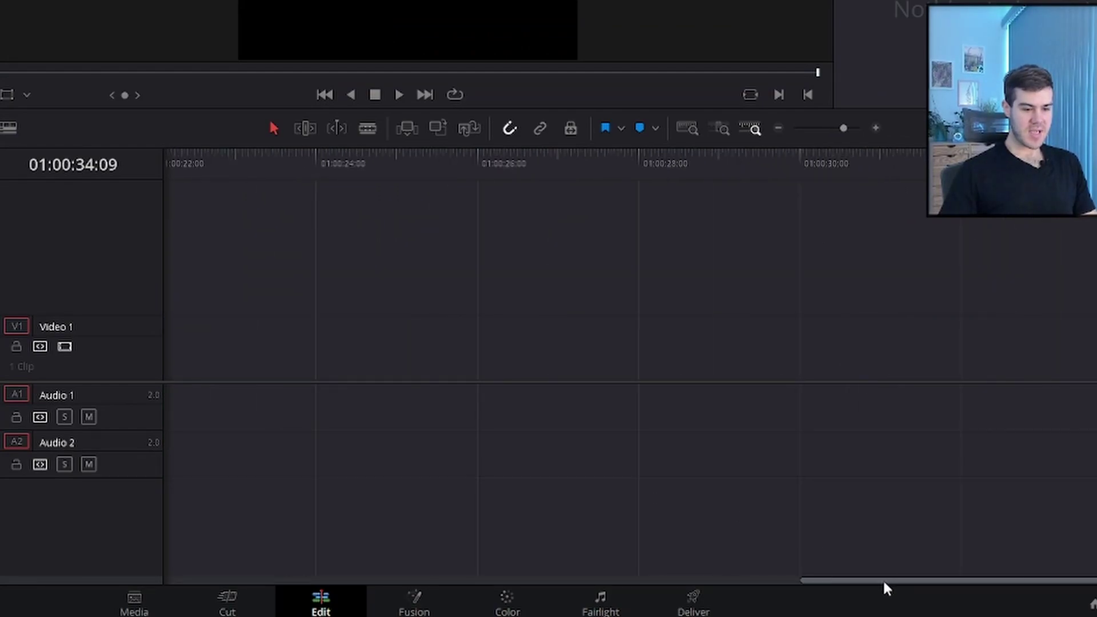
{"action": "left_click_drag", "start_coordinate": [883, 579], "coordinate": [191, 574]}
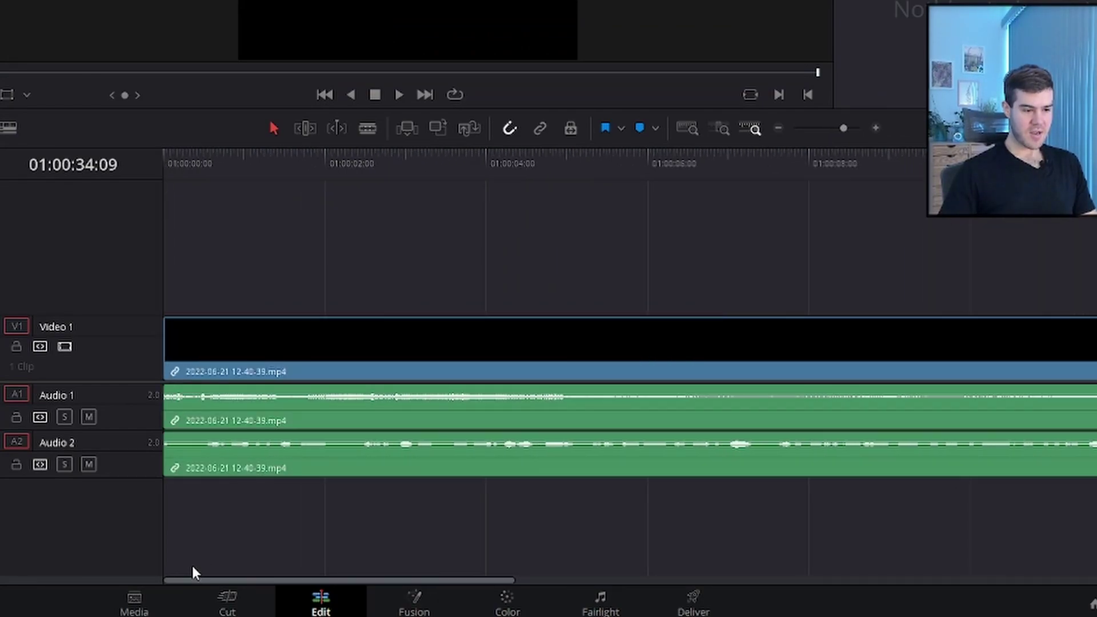
{"action": "key", "text": "ctrl+minus"}
{"action": "mouse_move", "coordinate": [317, 409]}
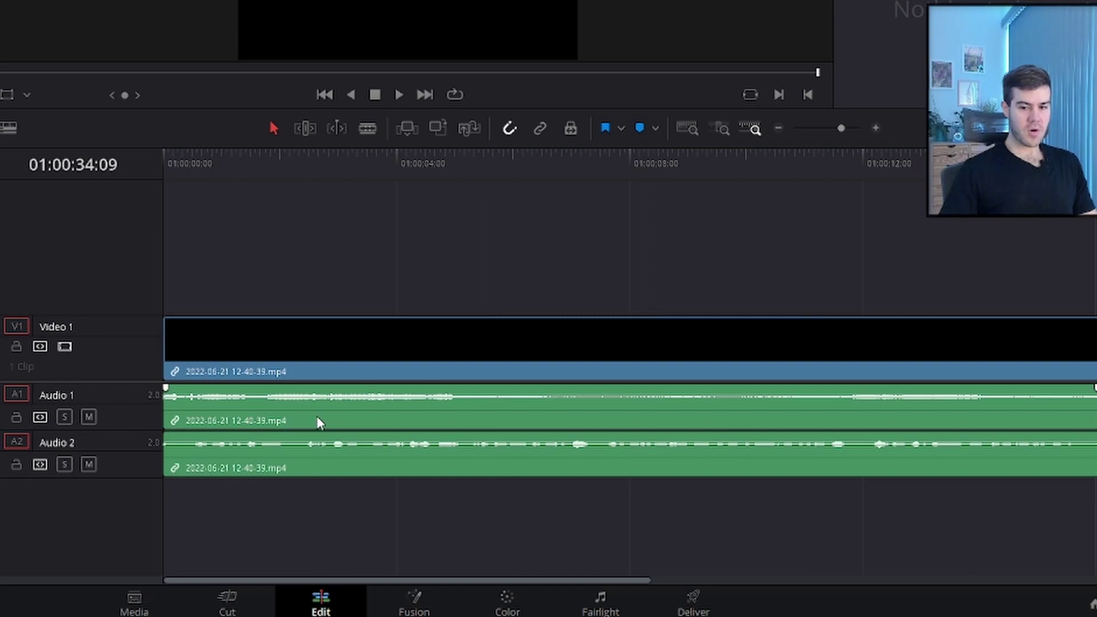
Test moving the Audio 2 clip onto Audio 1, undo it, then select each separate audio clip
{"action": "left_click_drag", "start_coordinate": [230, 458], "coordinate": [229, 405]}
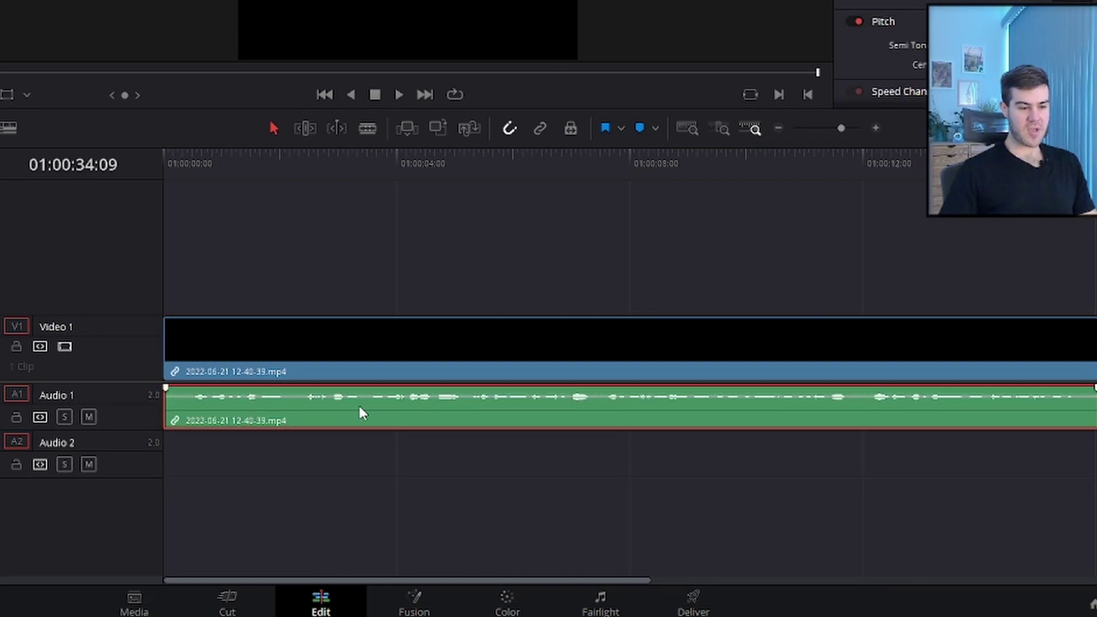
{"action": "key", "text": "ctrl+z"}
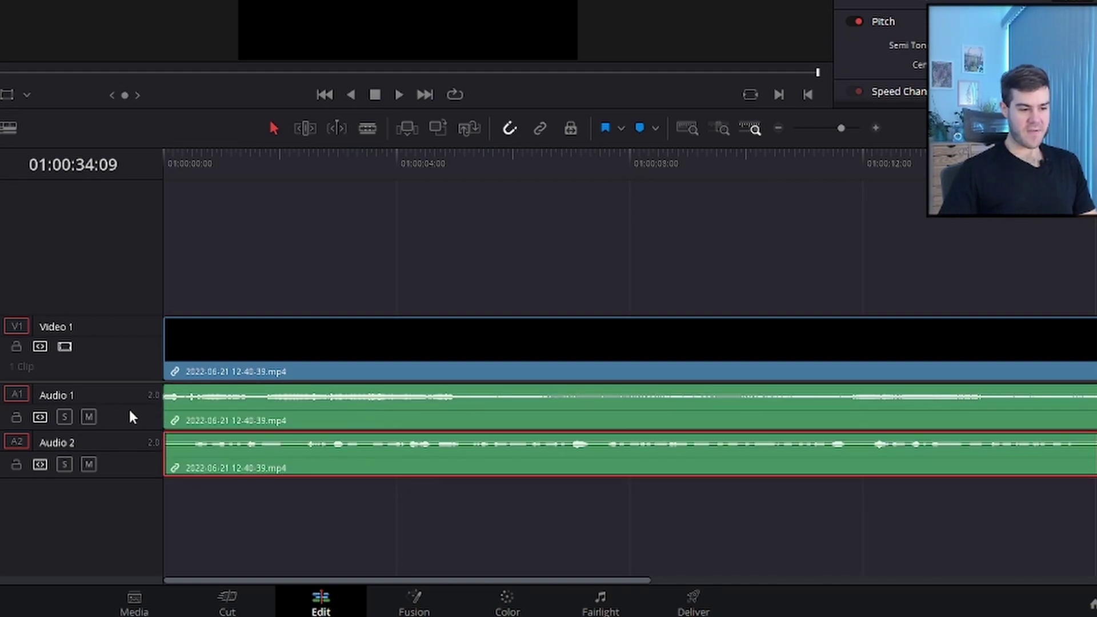
{"action": "left_click", "coordinate": [271, 416]}
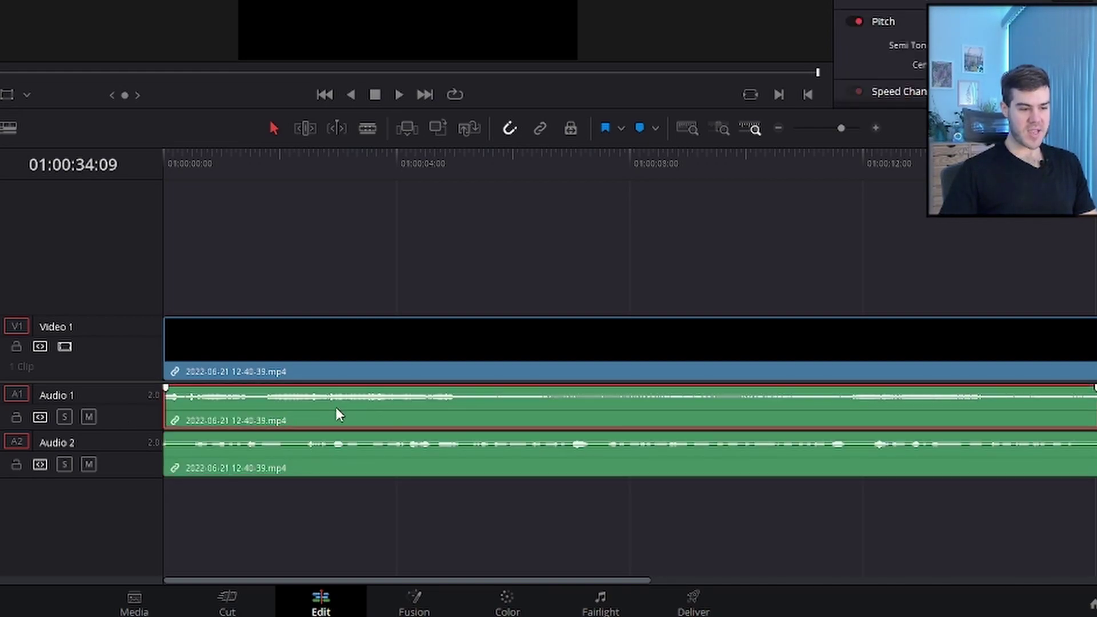
{"action": "left_click", "coordinate": [303, 461]}
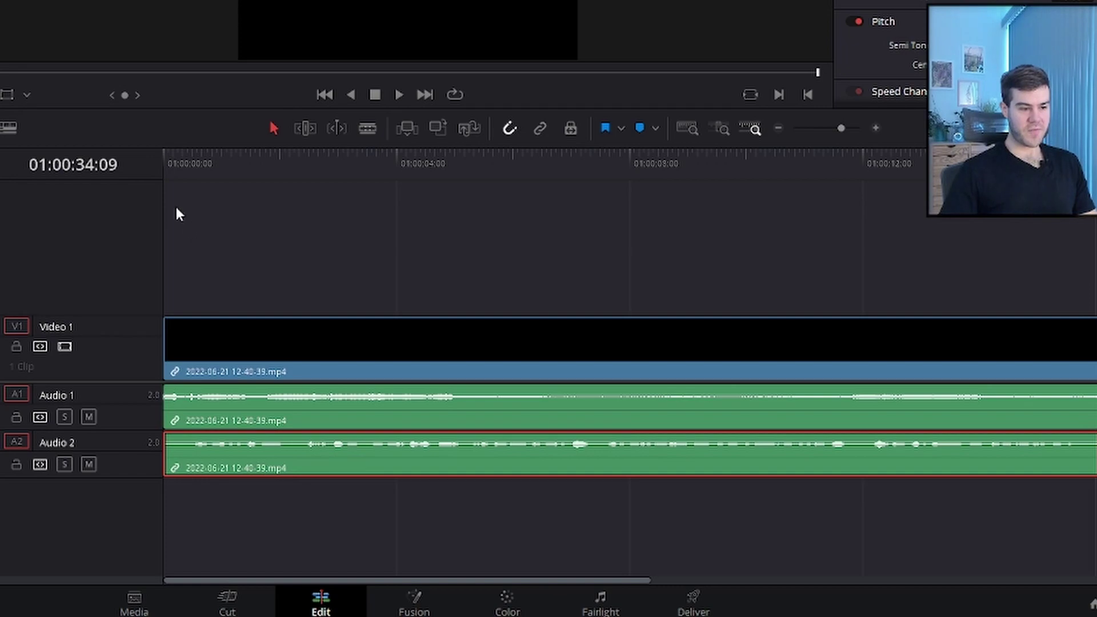
Play the new recording briefly from the start of the timeline
{"action": "key", "text": "Home"}
{"action": "key", "text": "space"}
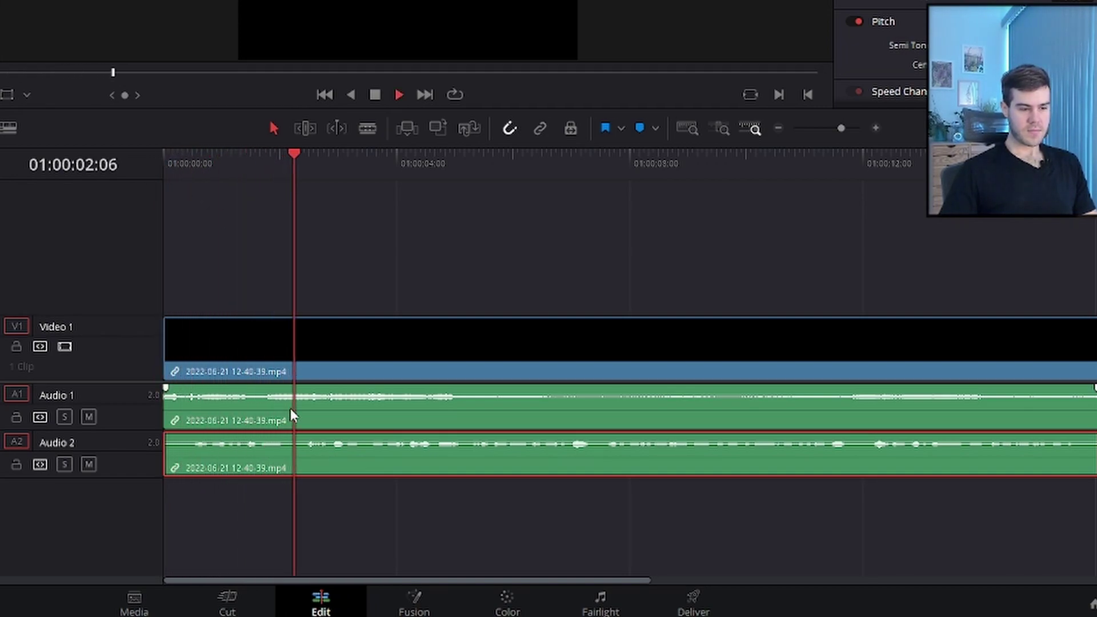
{"action": "key", "text": "space"}
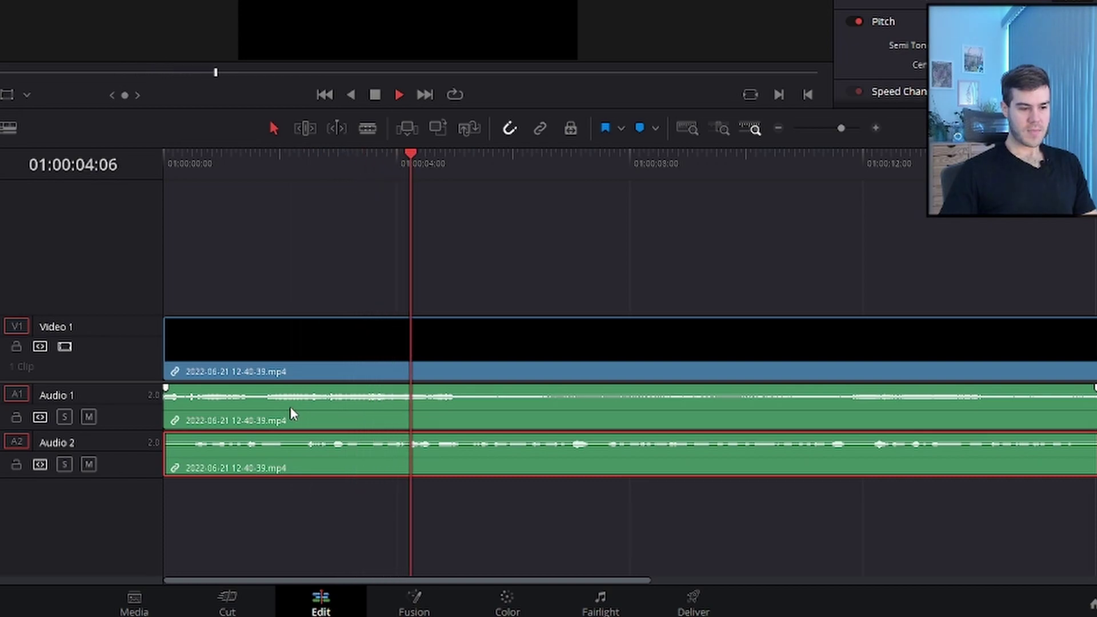
Select the Audio 1 and Audio 2 clips, then replay the timeline from the beginning
{"action": "left_click", "coordinate": [289, 406]}
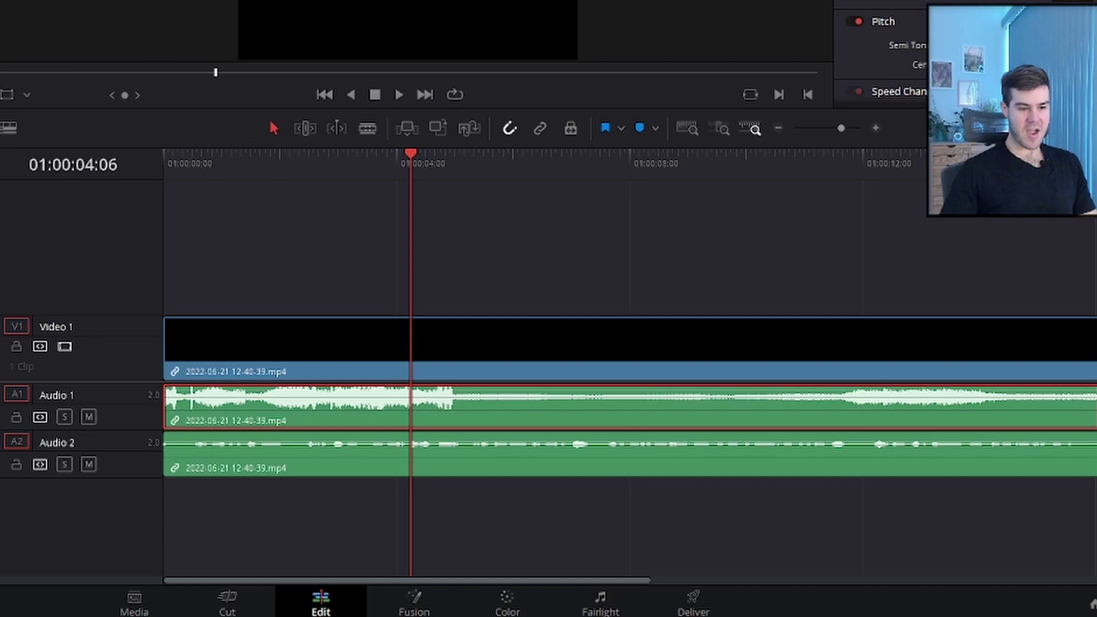
{"action": "left_click", "coordinate": [598, 447]}
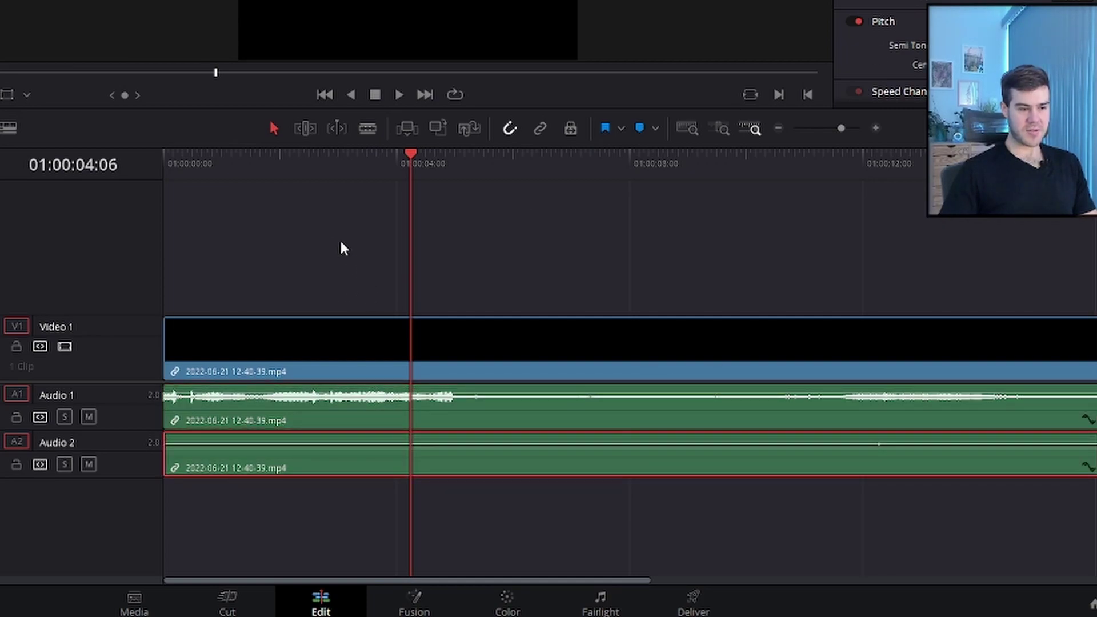
{"action": "key", "text": "Home"}
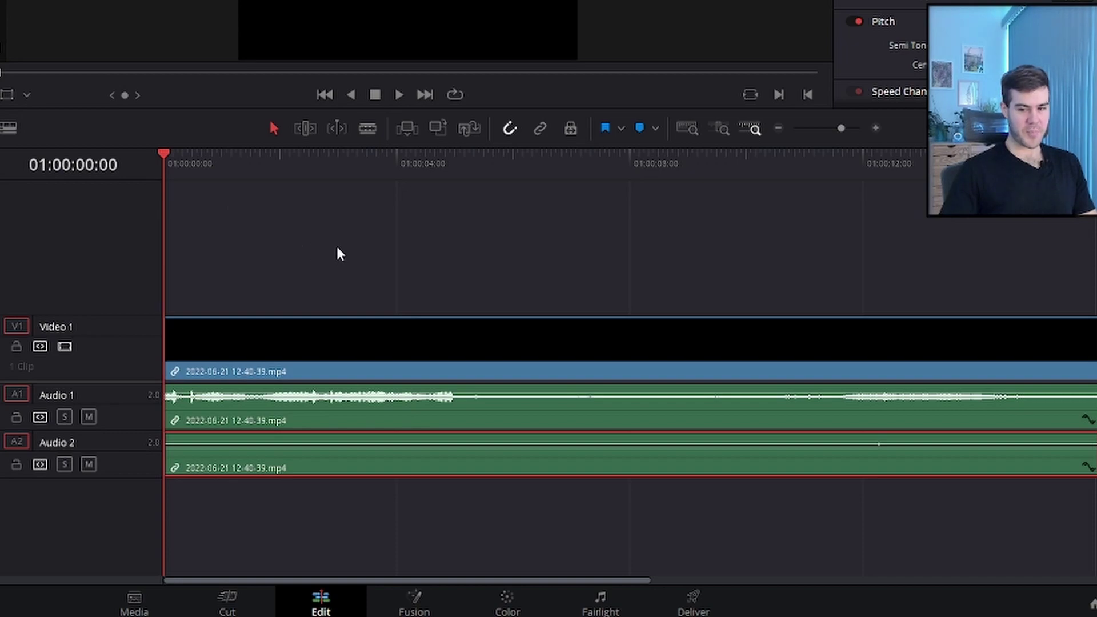
{"action": "key", "text": "space"}
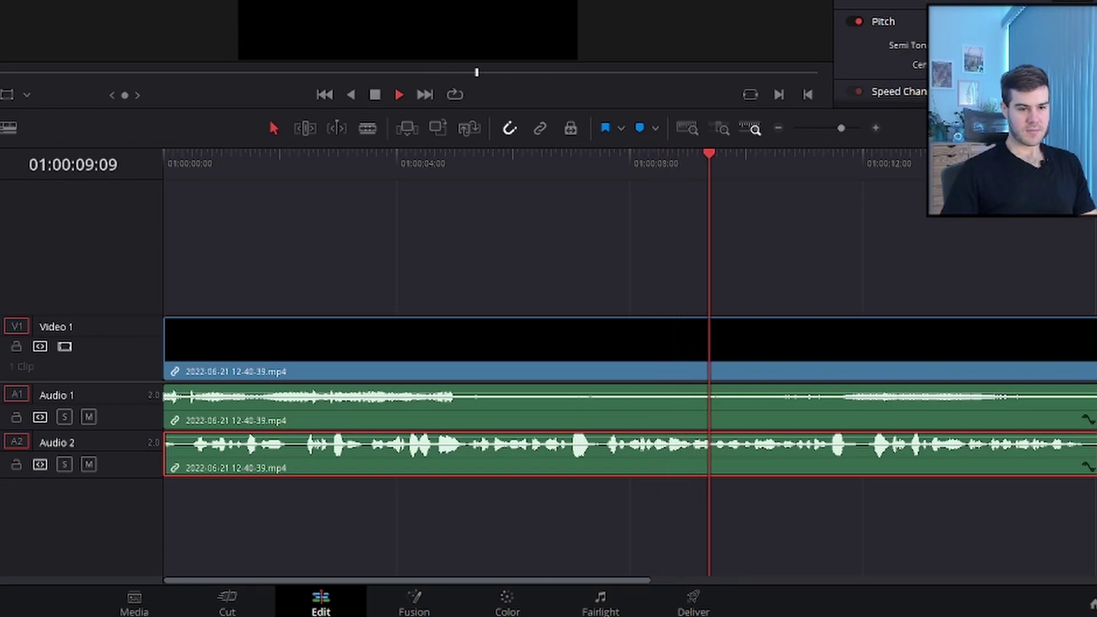
{"action": "key", "text": "space"}
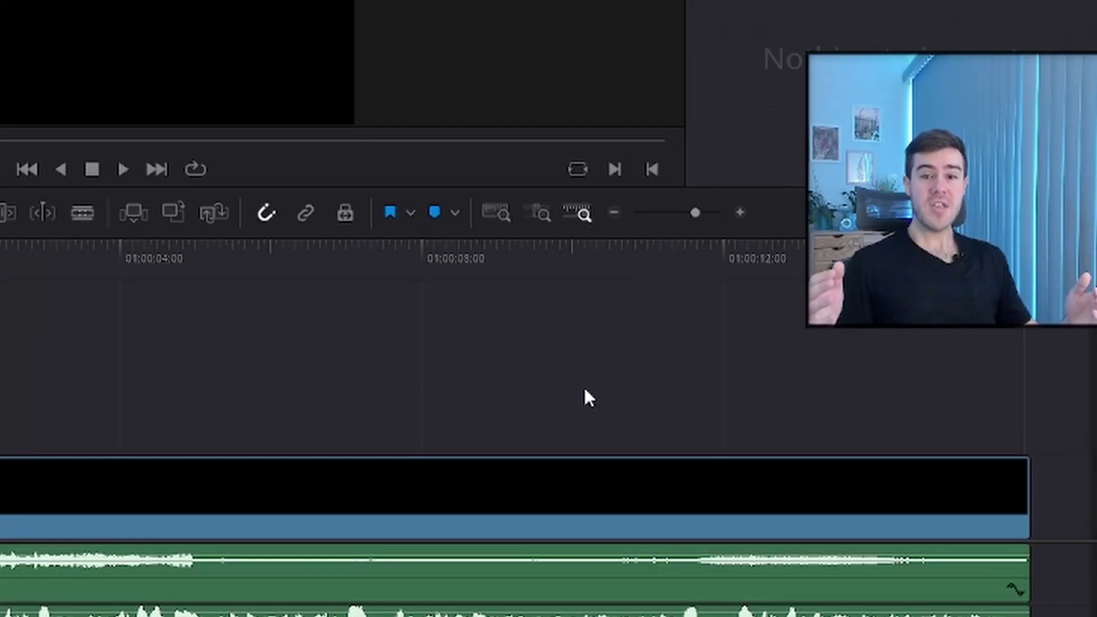